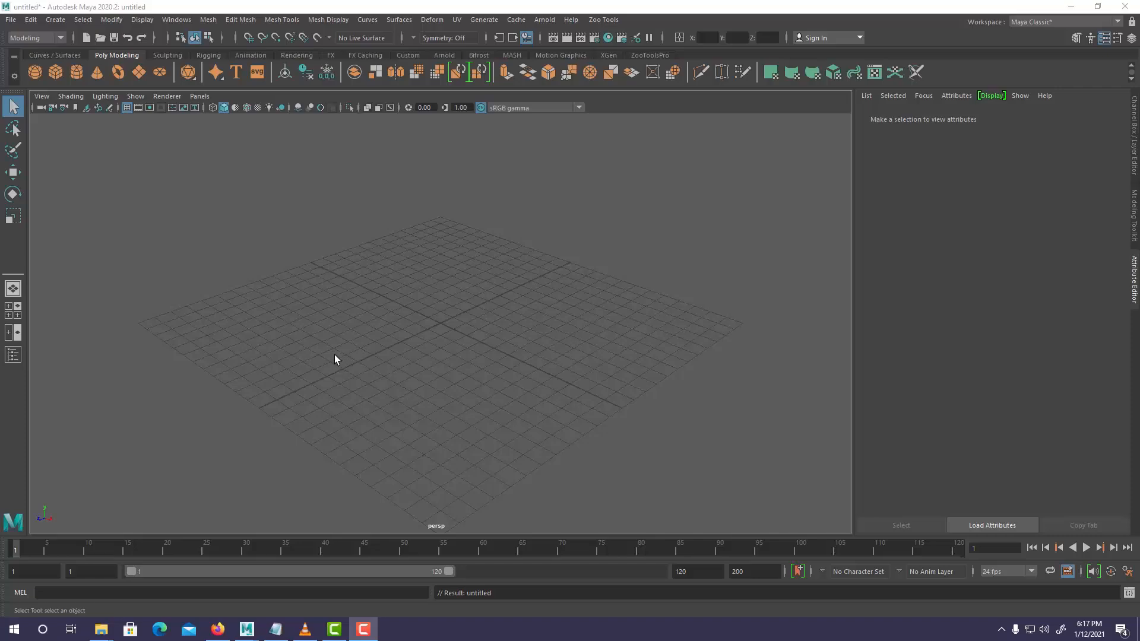
Tear off the polygon primitives list as a floating palette beside the grid in the perspective view
left_click(55, 19)
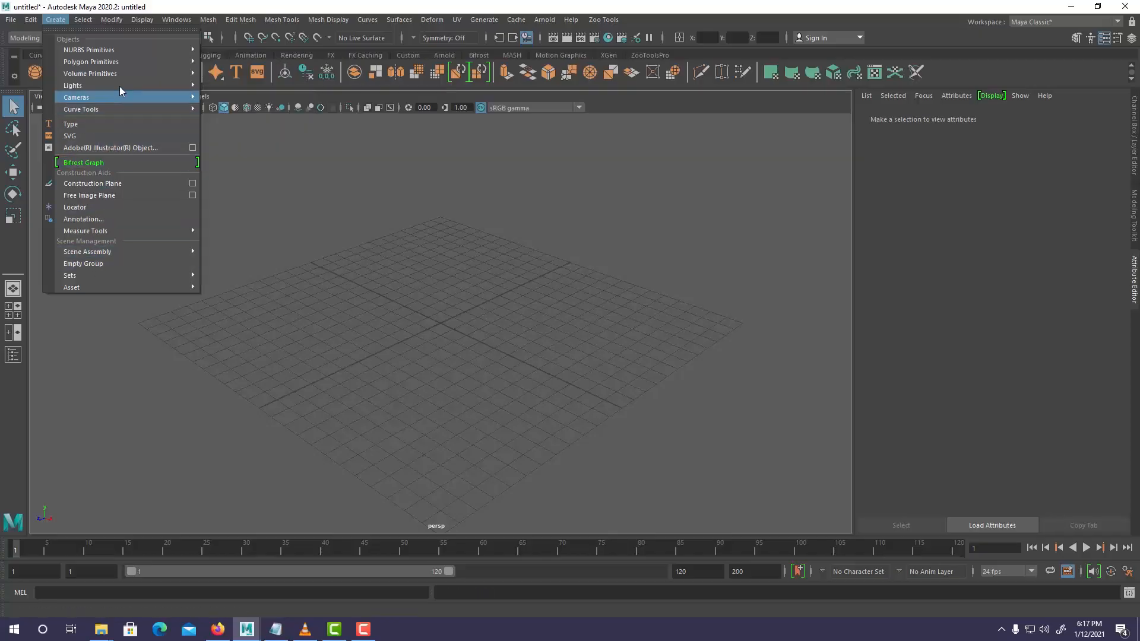
mouse_move(123, 75)
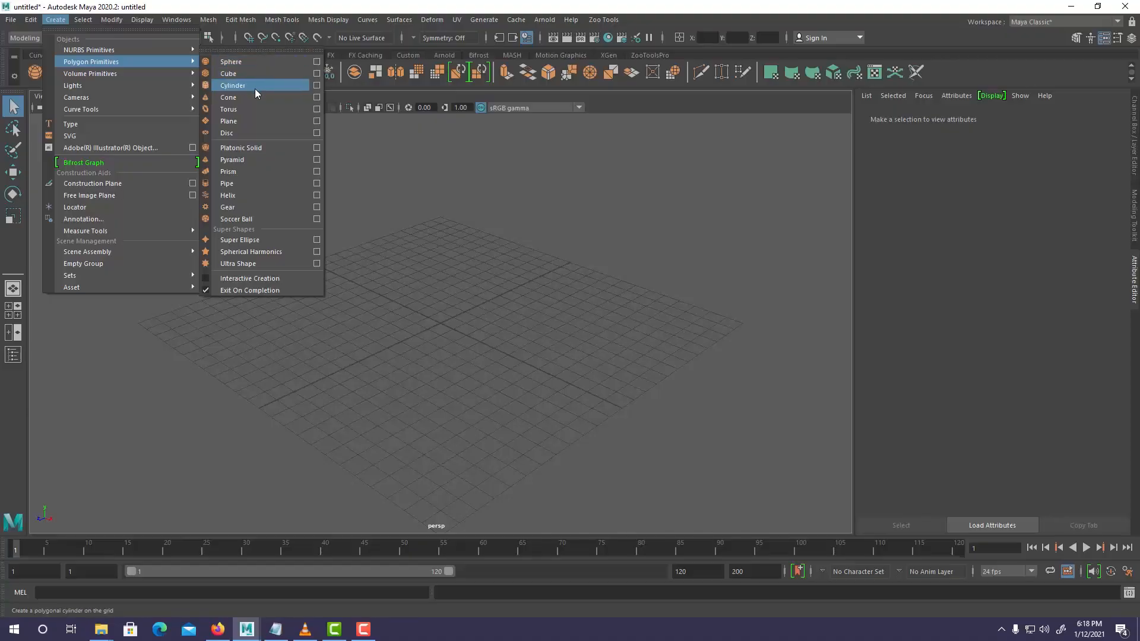
left_click(255, 53)
left_click_drag(257, 39, 753, 105)
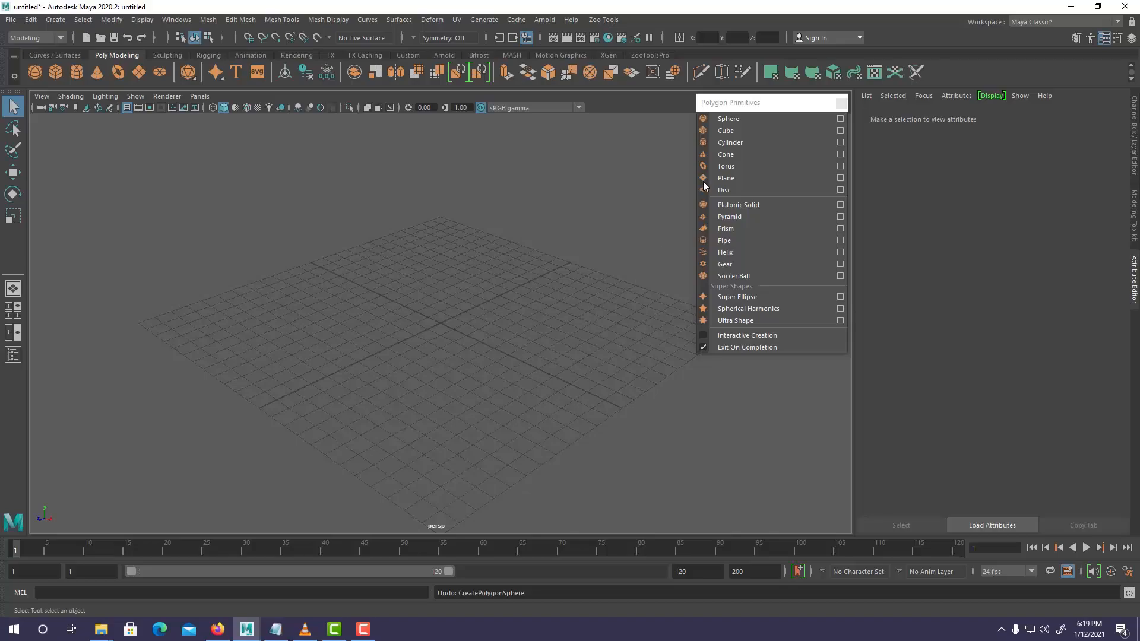
Create a polygon sphere and a cube, moving the sphere far along negative X and the cube to about -7.2 cm in X
left_click(728, 120)
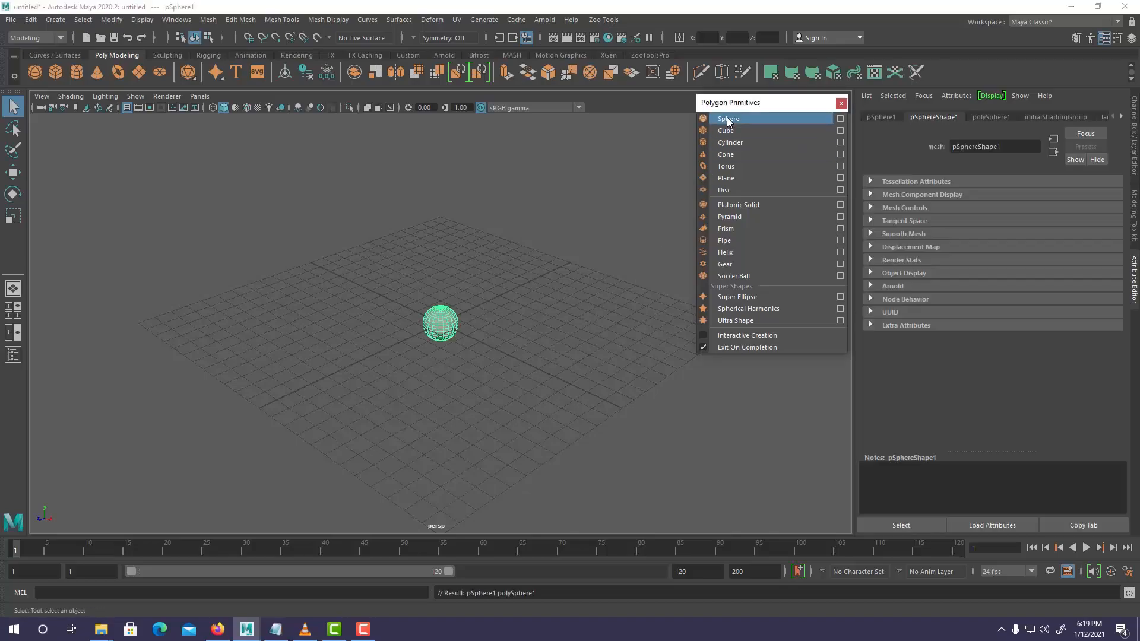
left_click(14, 174)
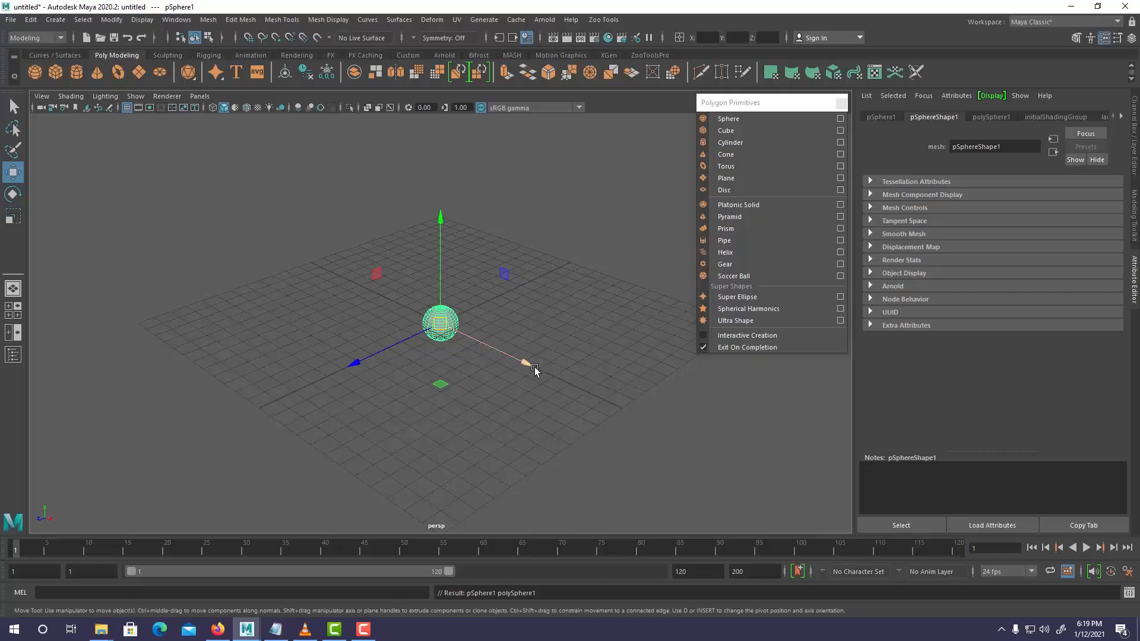
left_click_drag(525, 364, 372, 314)
left_click(726, 132)
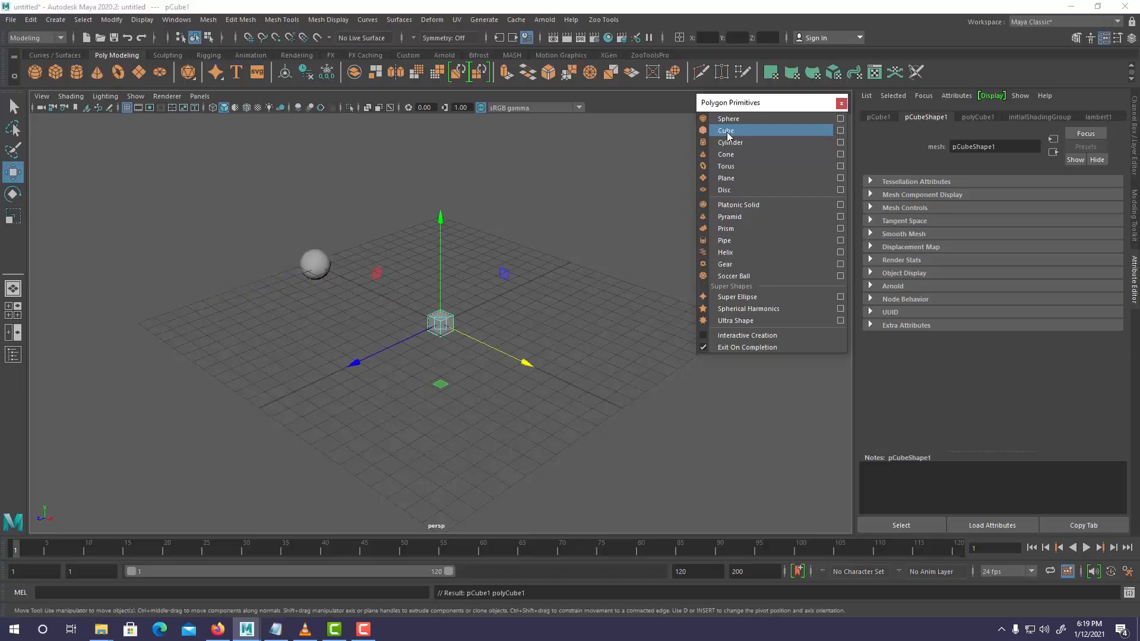
left_click_drag(526, 364, 420, 324)
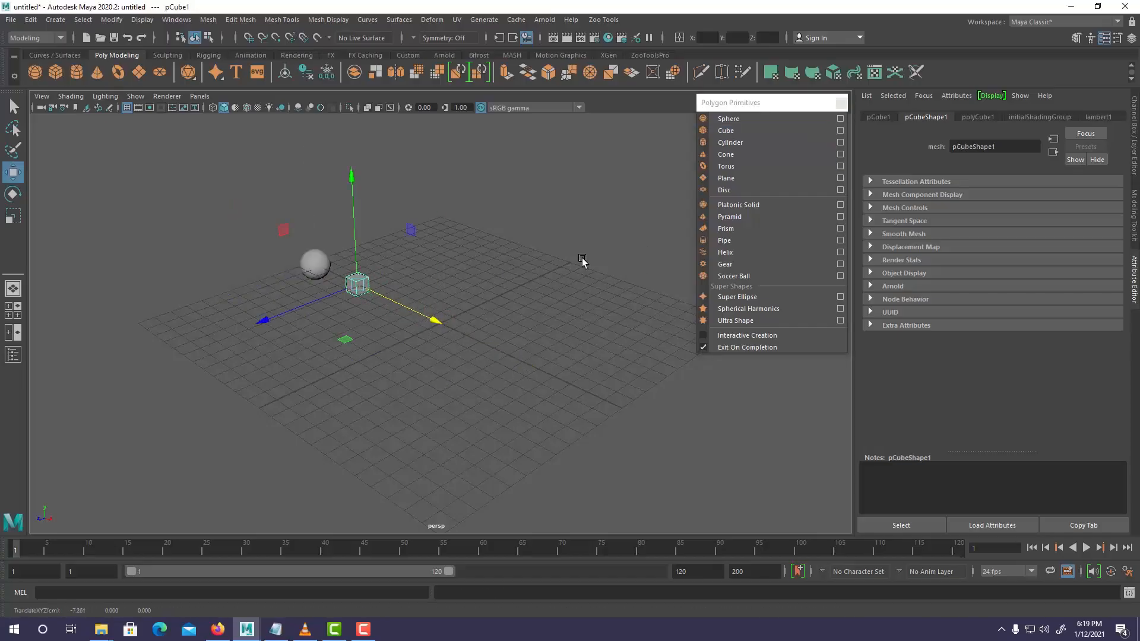
Create a polygon cylinder, move it slightly along negative X beside the cube, and add a cone at the origin
left_click(730, 142)
left_click_drag(521, 361, 465, 344)
left_click(725, 155)
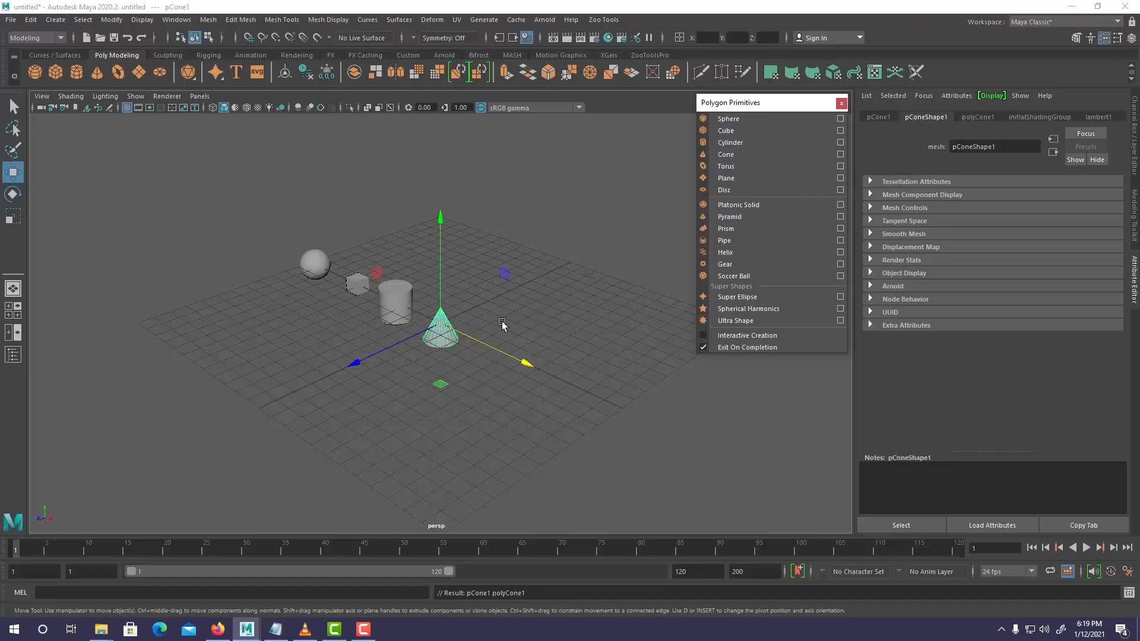
Create a polygon torus and a plane, moving them along X to about 3.2 cm and 6 cm
left_click(725, 166)
left_click_drag(522, 365, 573, 394)
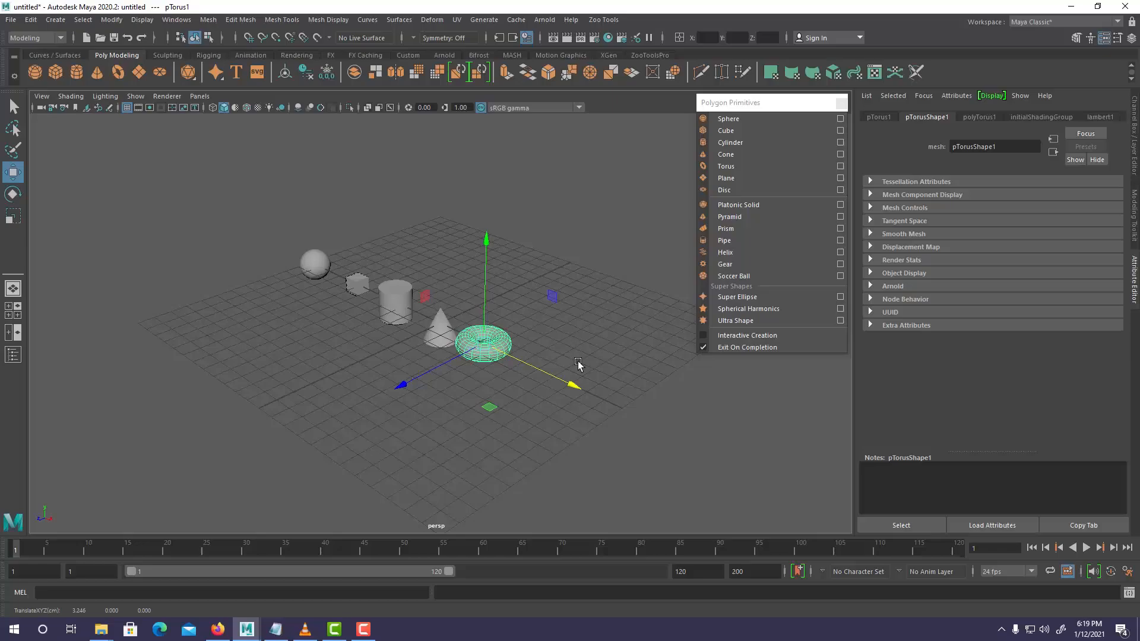
left_click(733, 180)
left_click_drag(527, 366, 624, 426)
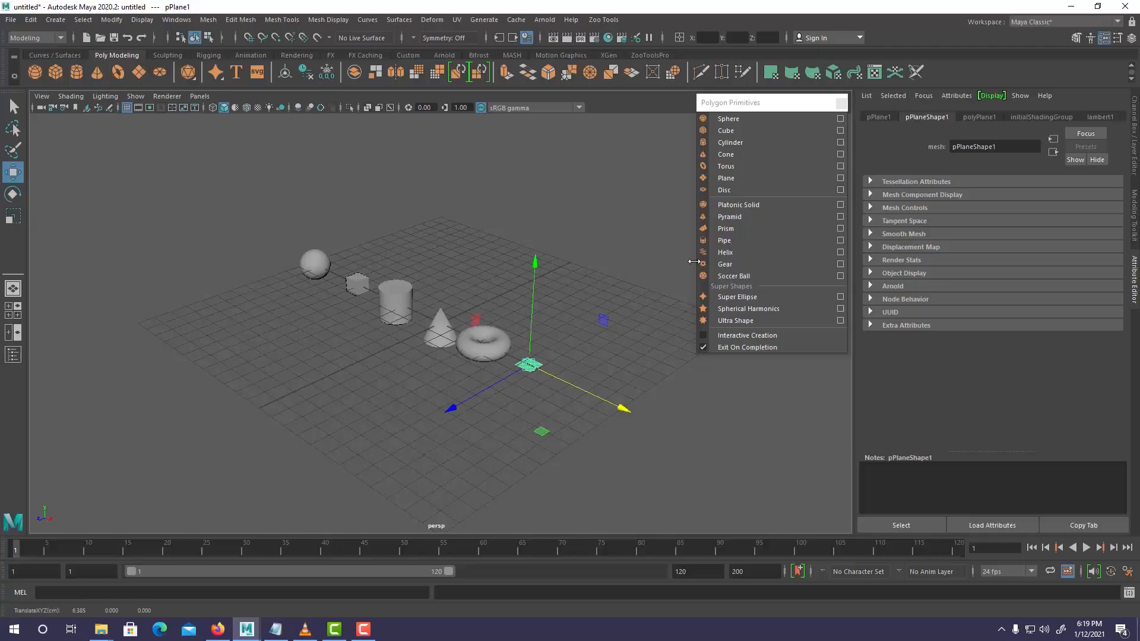
Create a polygon disc, move it along positive X past the plane, and close the floating primitives palette
left_click(728, 188)
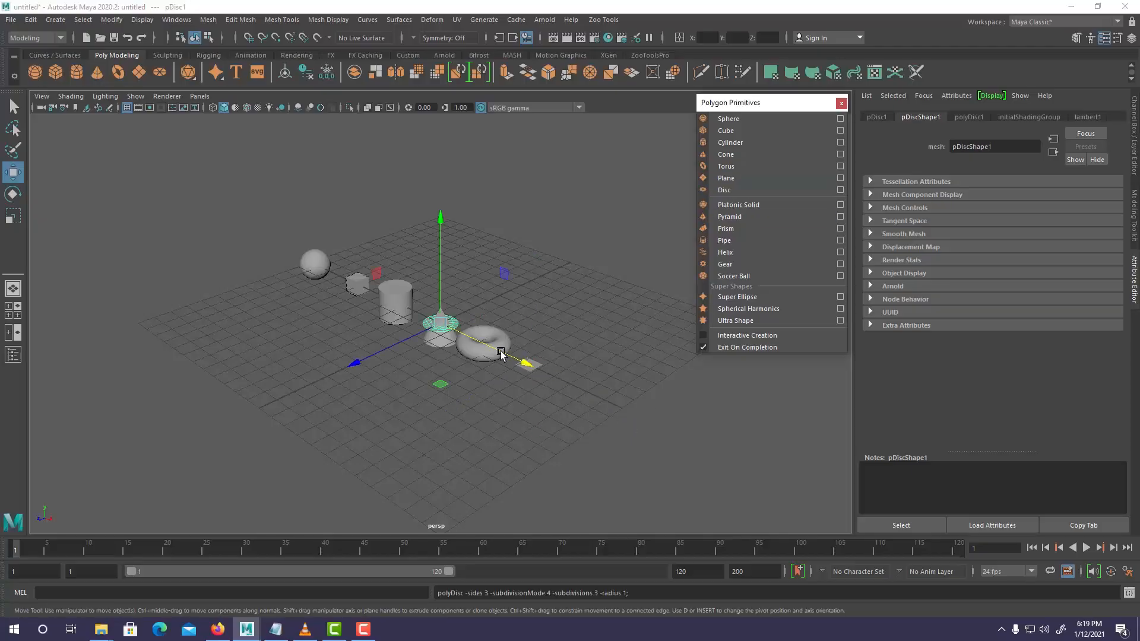
left_click_drag(513, 358, 675, 426)
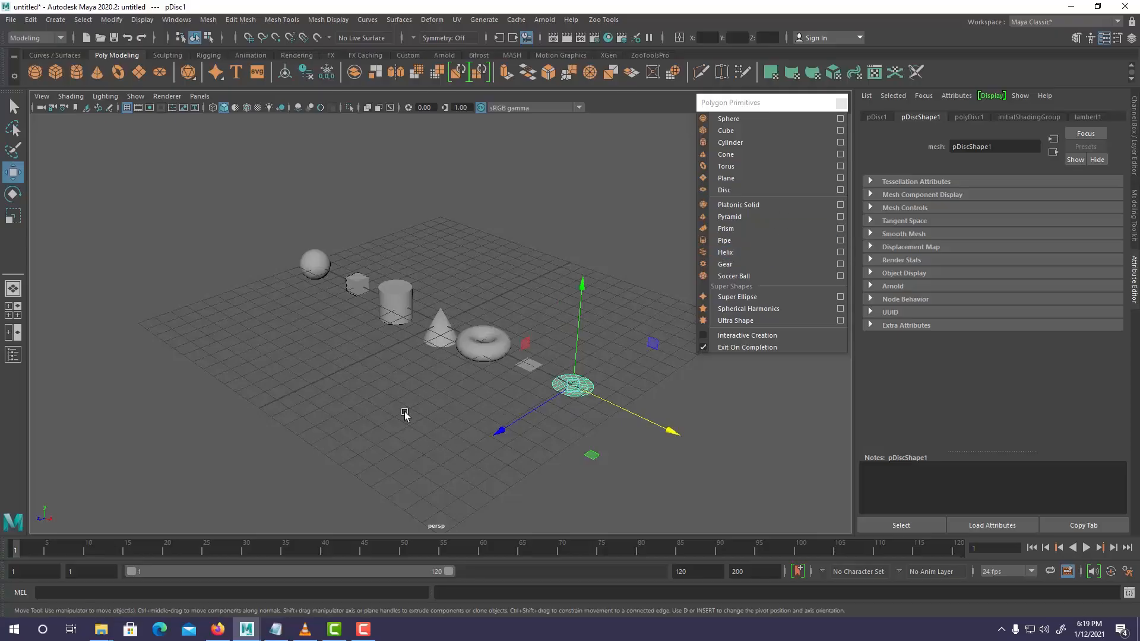
left_click(844, 105)
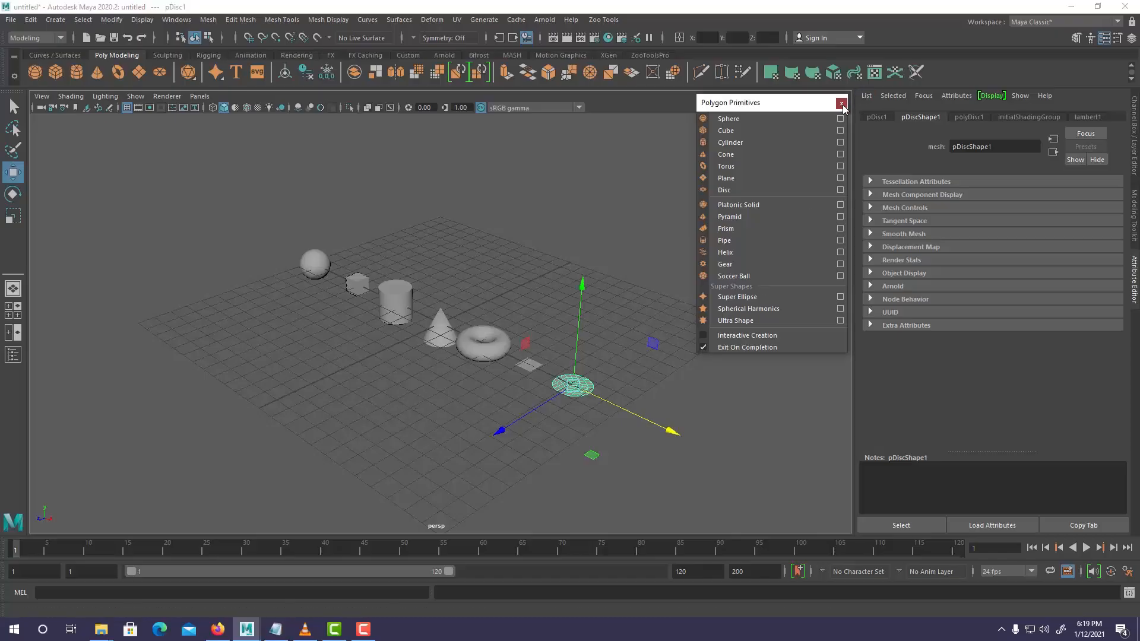
left_click(841, 104)
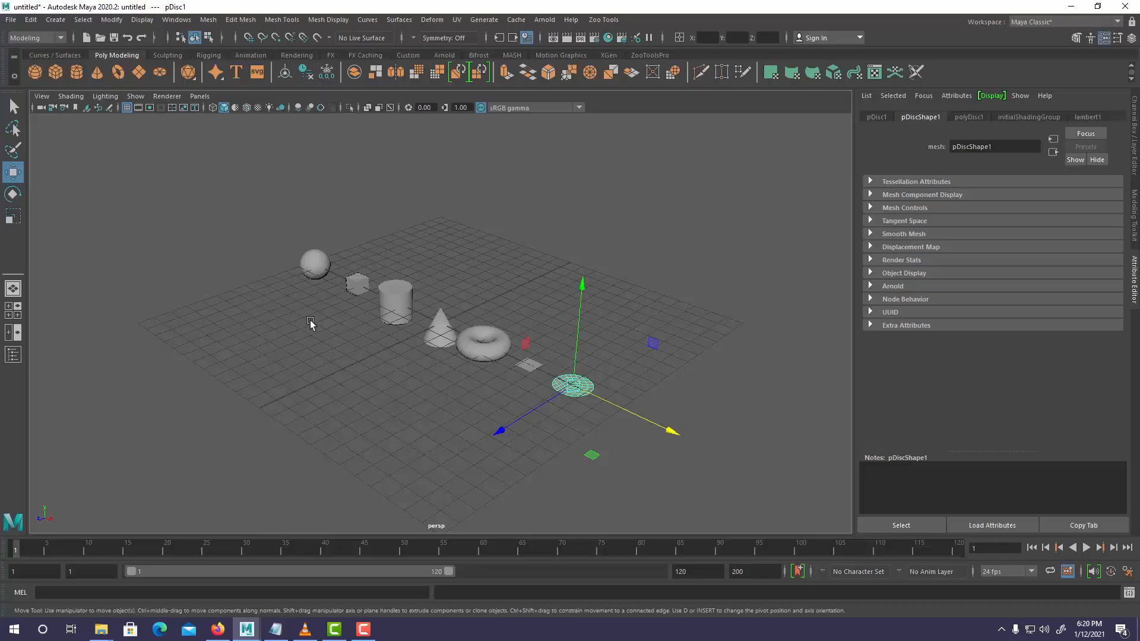
Select the torus, cone, cylinder, cube and sphere one after another, then the cube, cylinder and cone together
left_click_drag(310, 319, 403, 313, "alt")
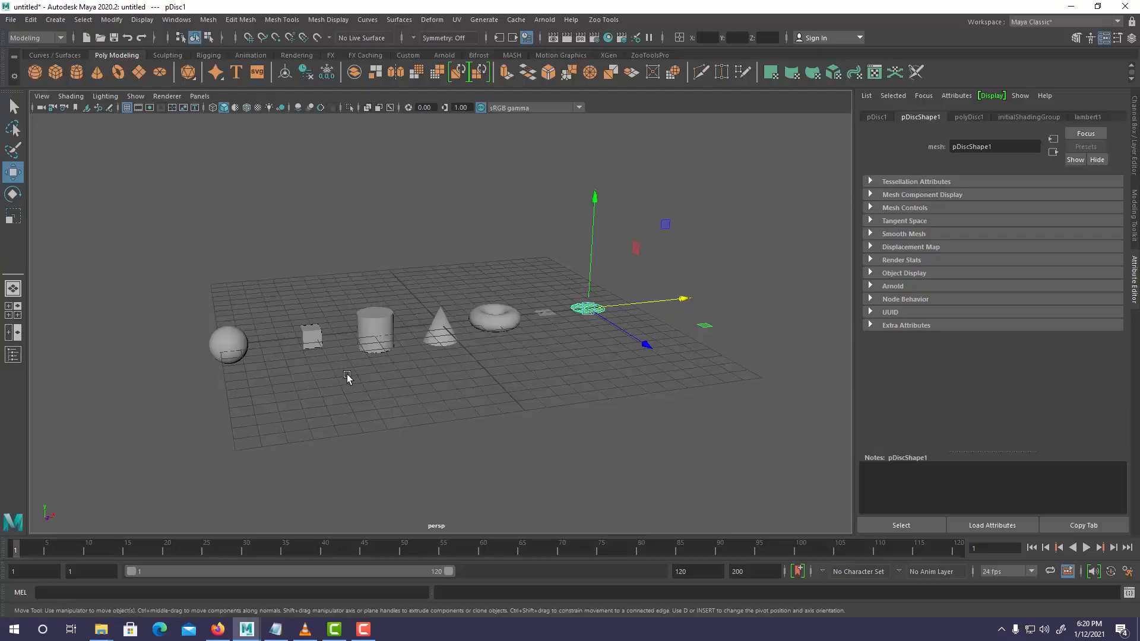
right_click_drag(487, 377, 1137, 389, "alt")
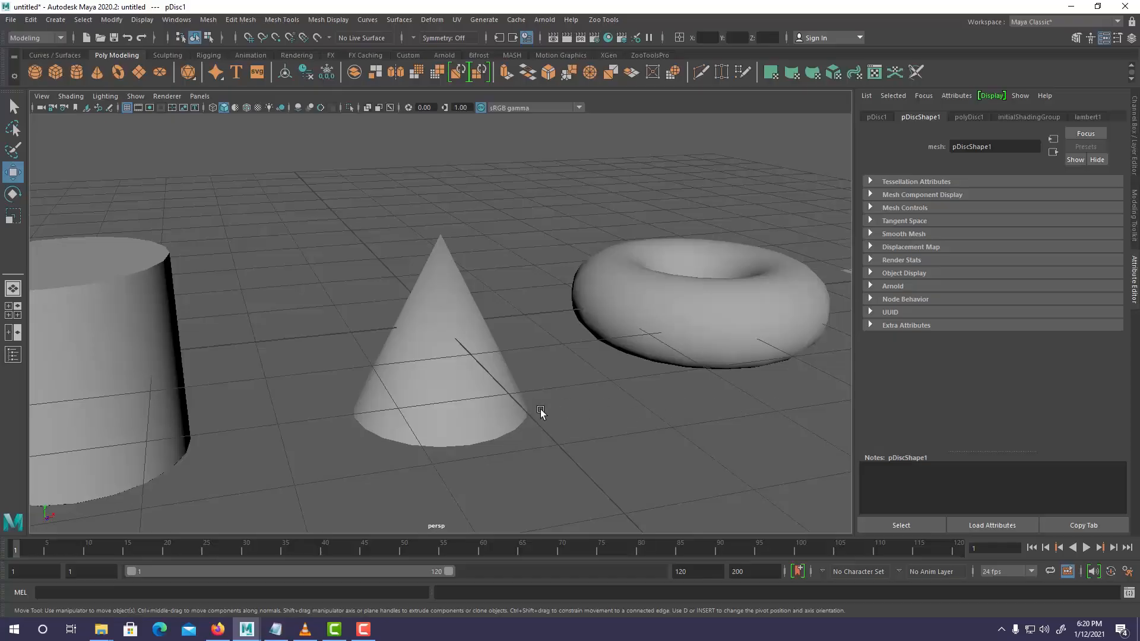
right_click_drag(540, 408, 200, 373, "alt")
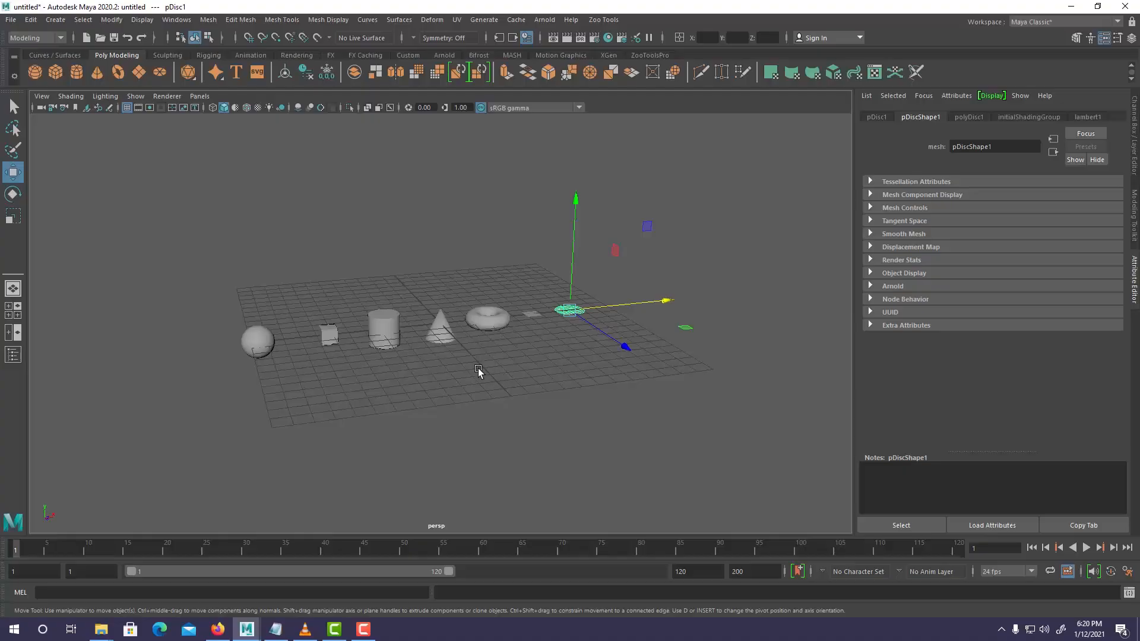
left_click_drag(478, 372, 376, 351, "alt")
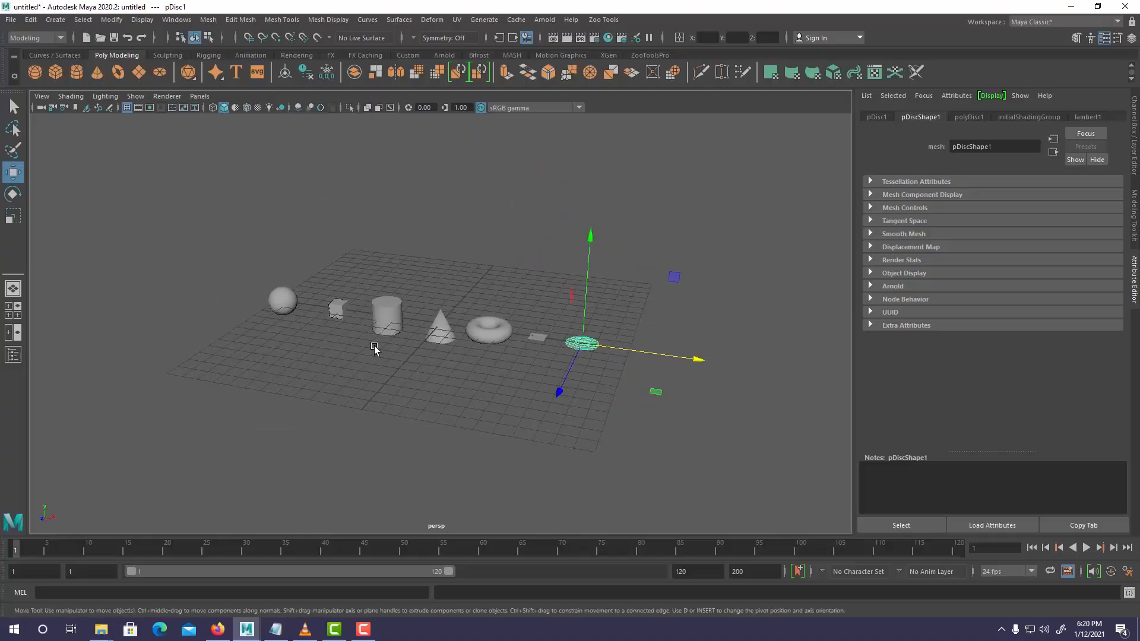
right_click_drag(394, 331, 582, 379, "alt")
left_click(536, 329)
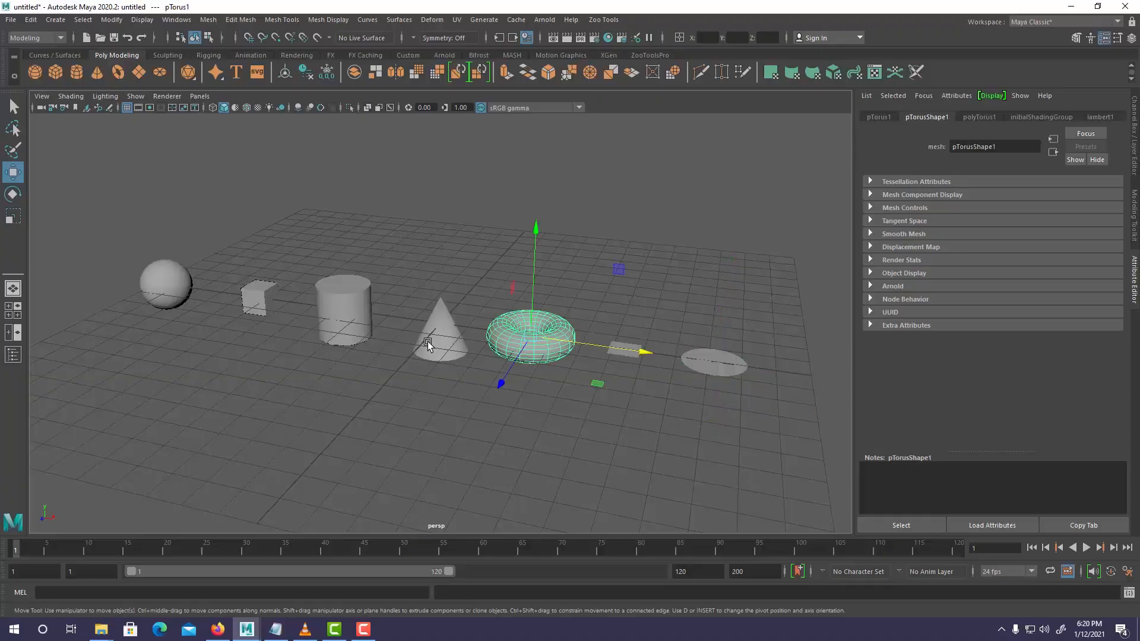
left_click(442, 334)
left_click(348, 310)
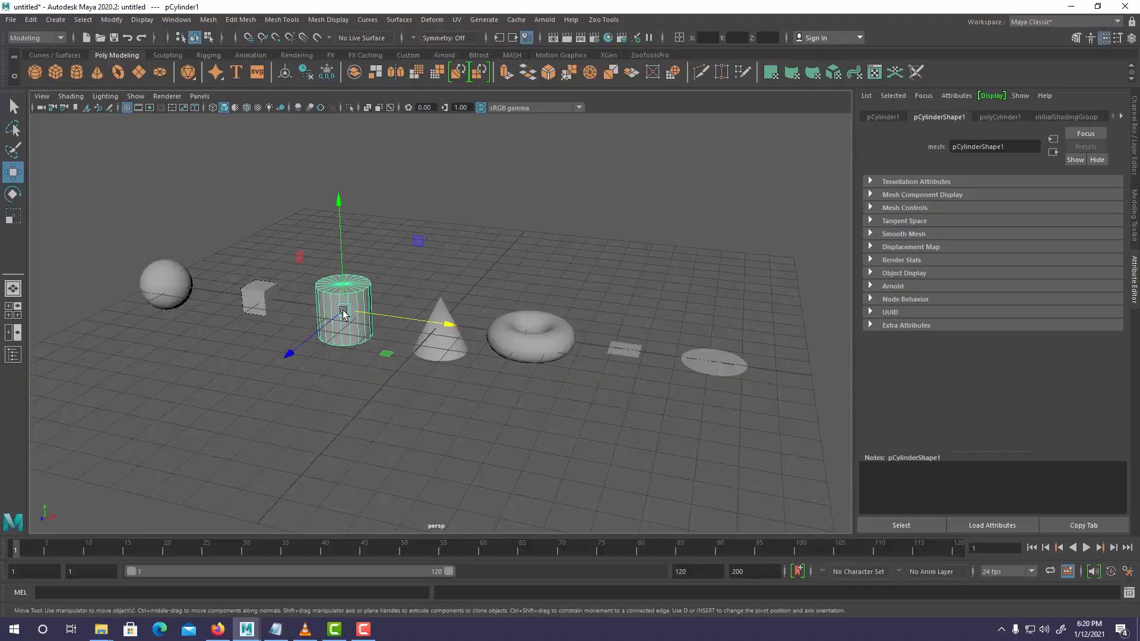
left_click(255, 304)
left_click(167, 284)
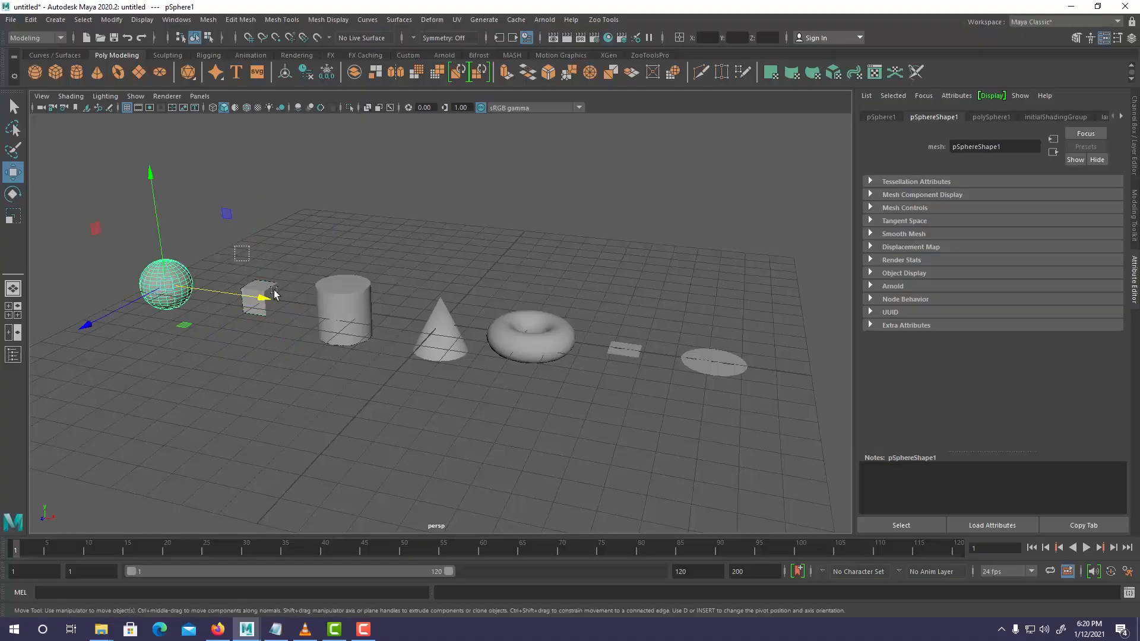
left_click_drag(235, 246, 475, 397)
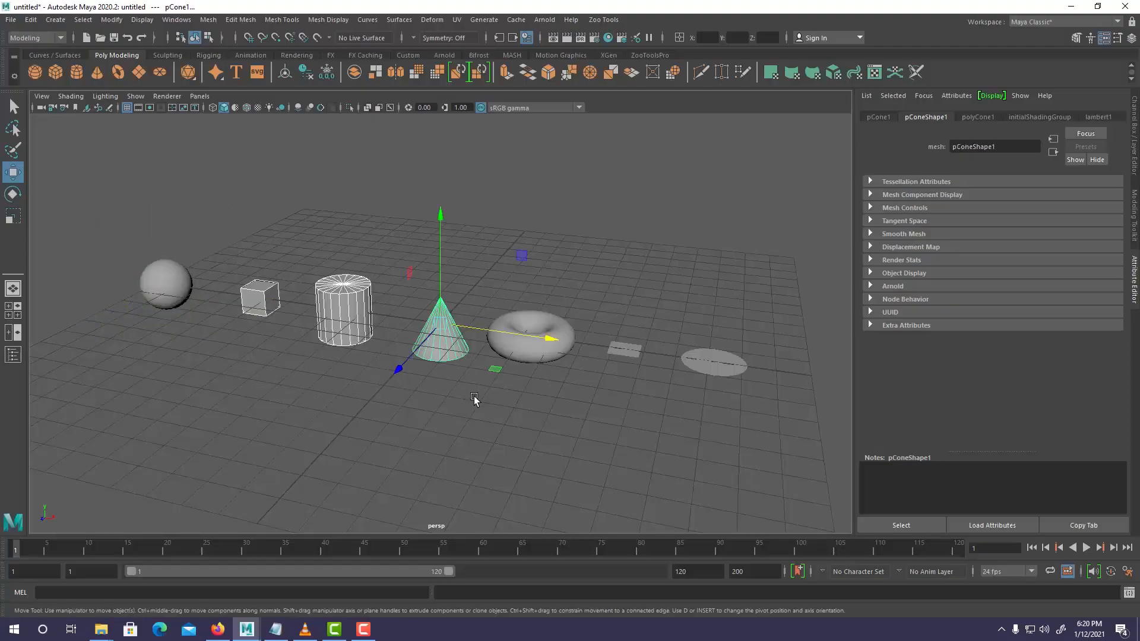
Add the sphere, cube, cylinder, cone, torus, disc and plane to one selection individually, then deselect everything
left_click(165, 289)
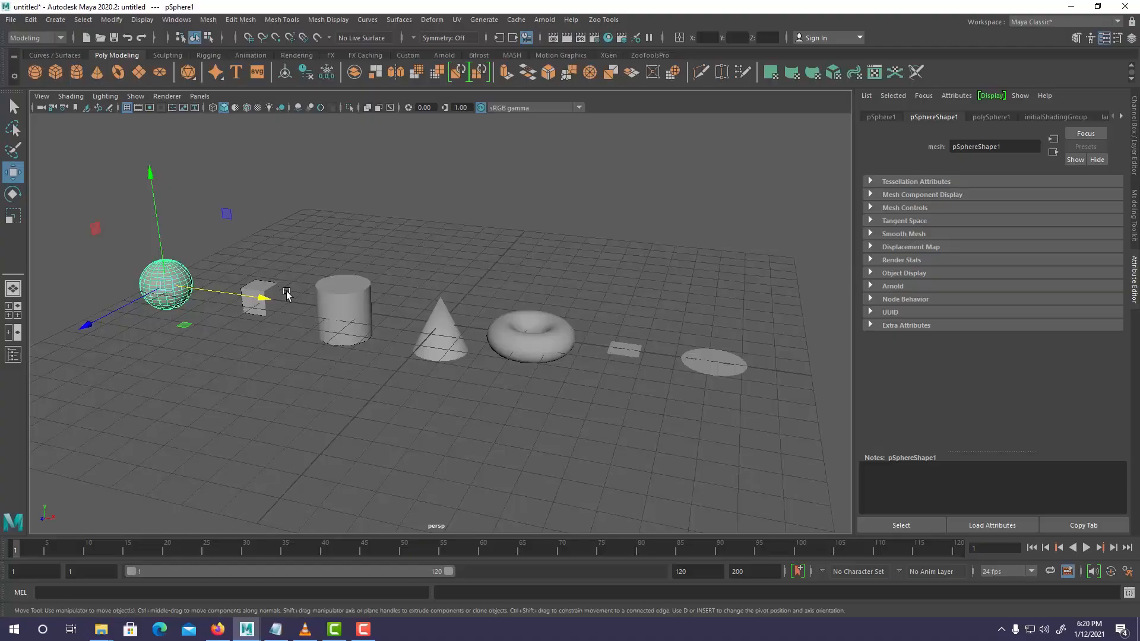
left_click(263, 289, "shift")
left_click(333, 287, "shift")
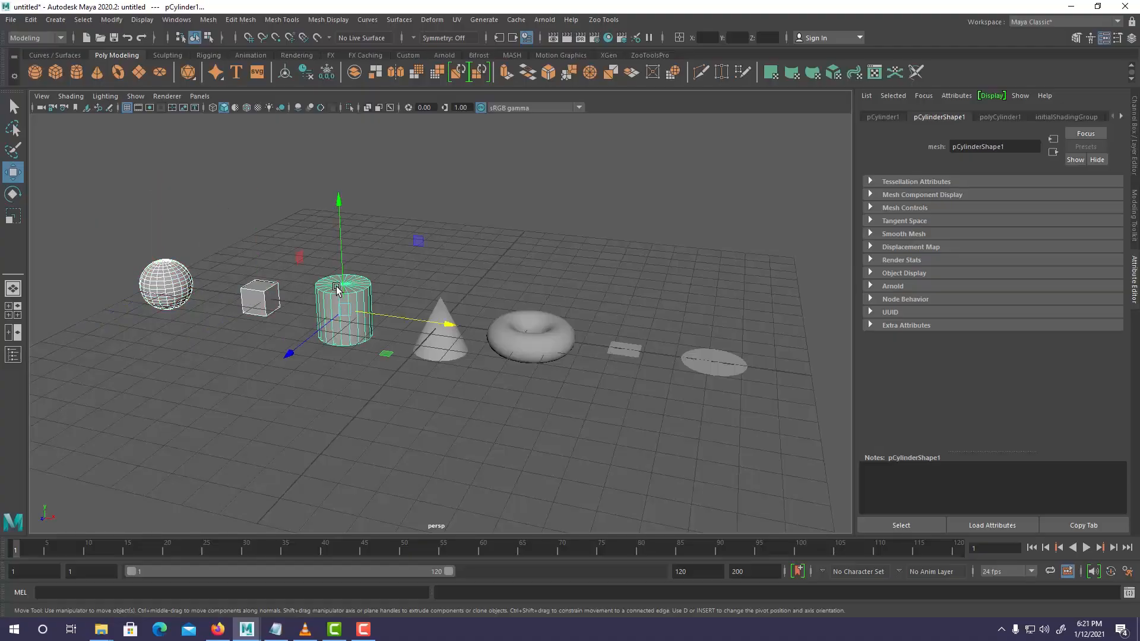
left_click(440, 304, "shift")
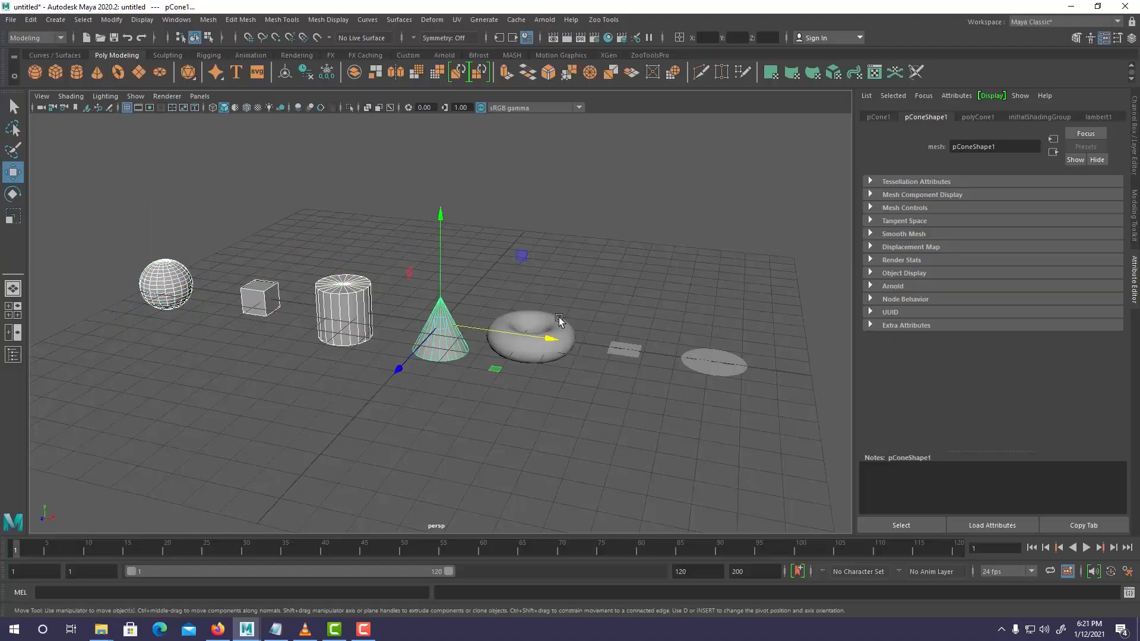
left_click(559, 321, "shift")
left_click(711, 358, "shift")
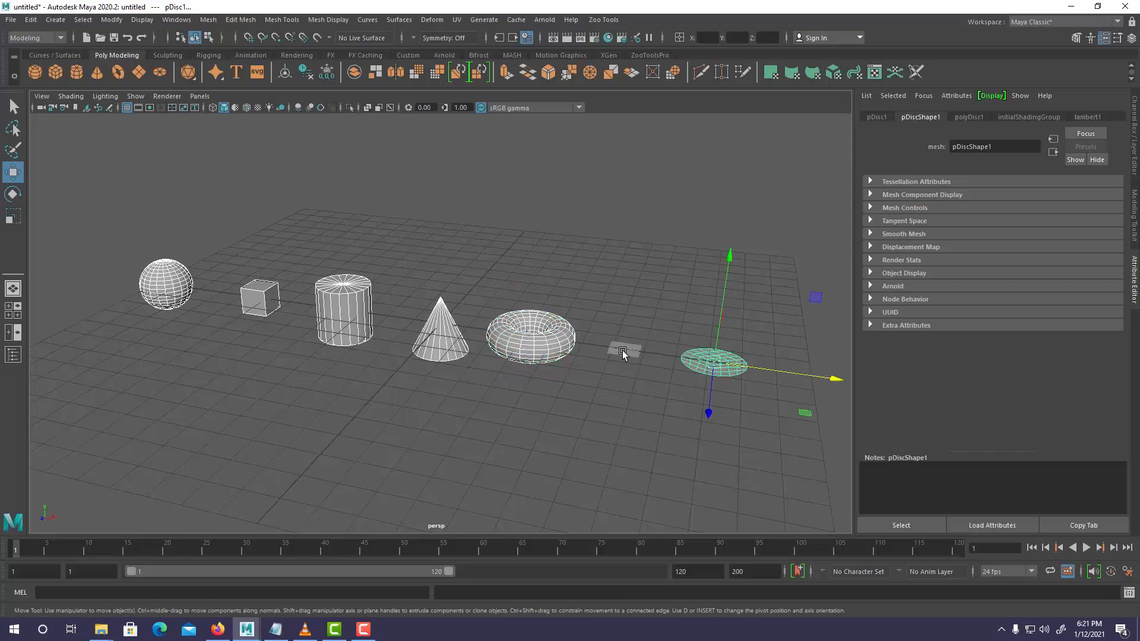
left_click(622, 350, "shift")
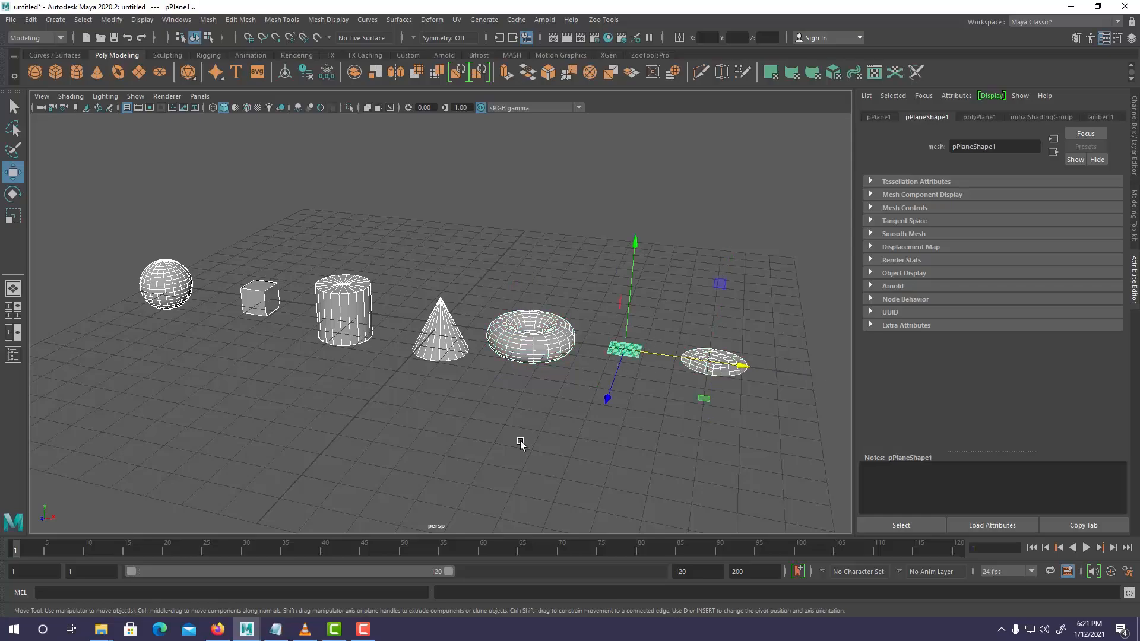
left_click(493, 416)
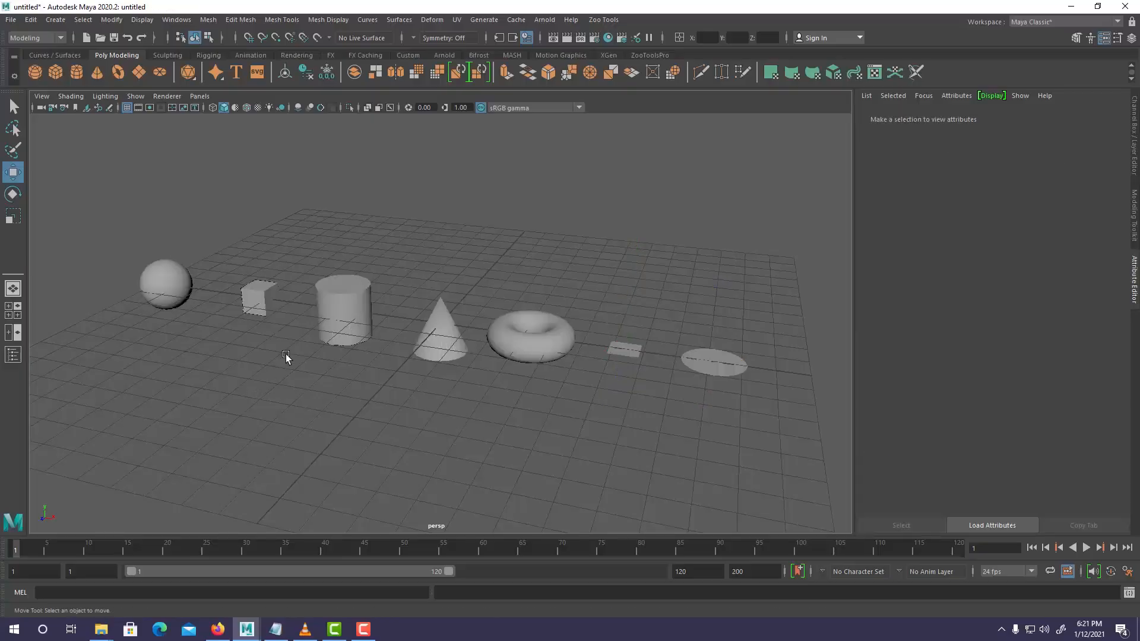
Rotate the cylinder freely about its axes so that it leans diagonally
left_click(345, 301)
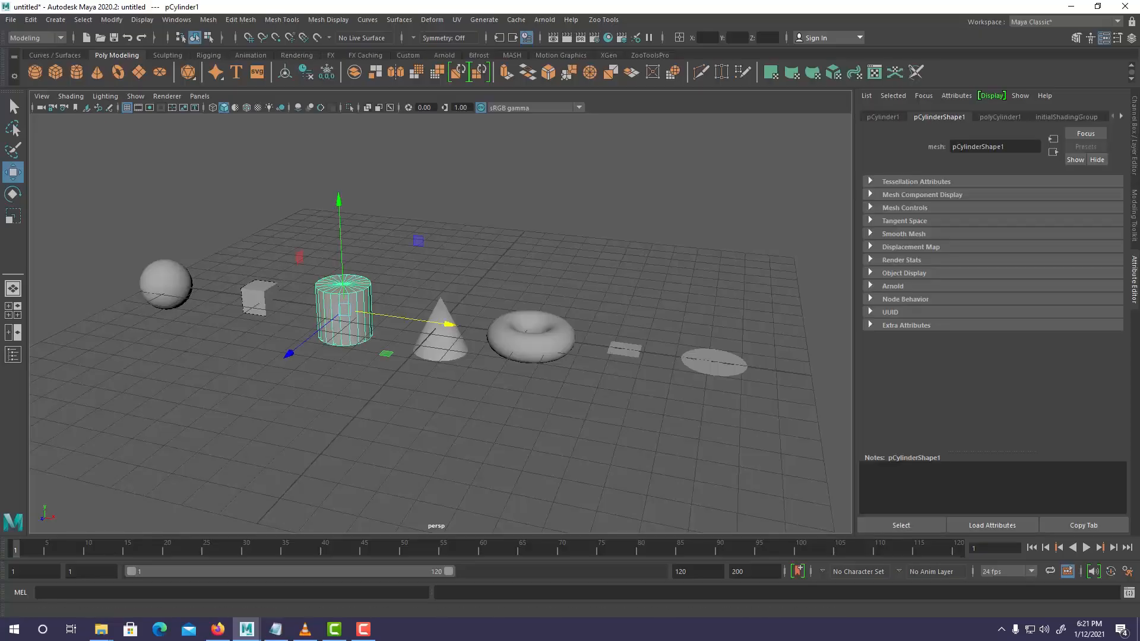
left_click(13, 194)
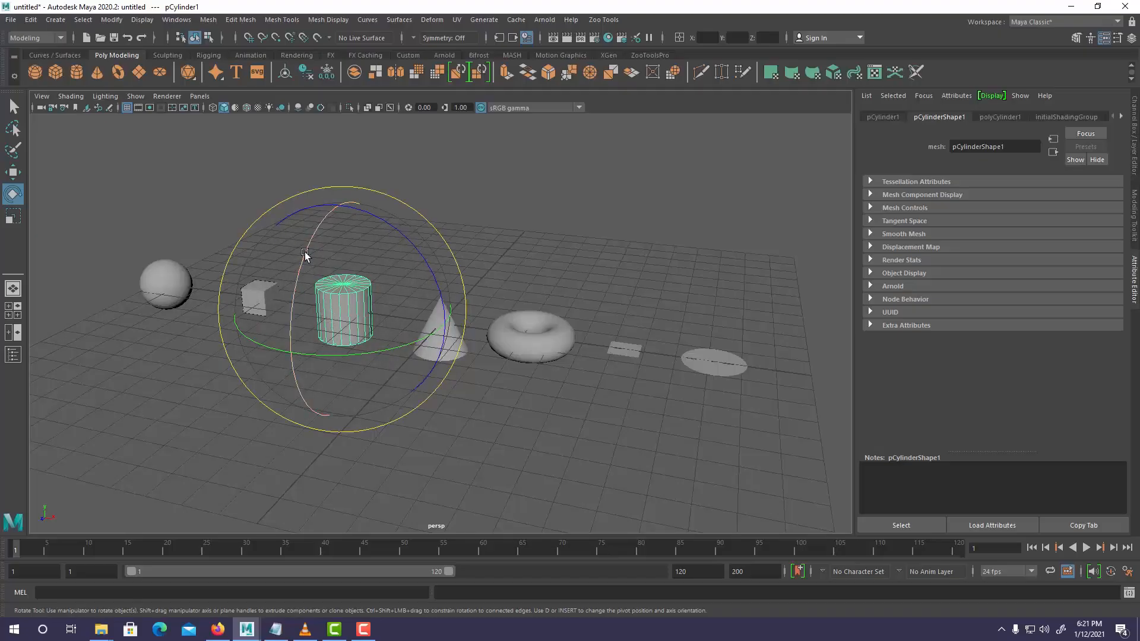
left_click_drag(305, 254, 397, 338)
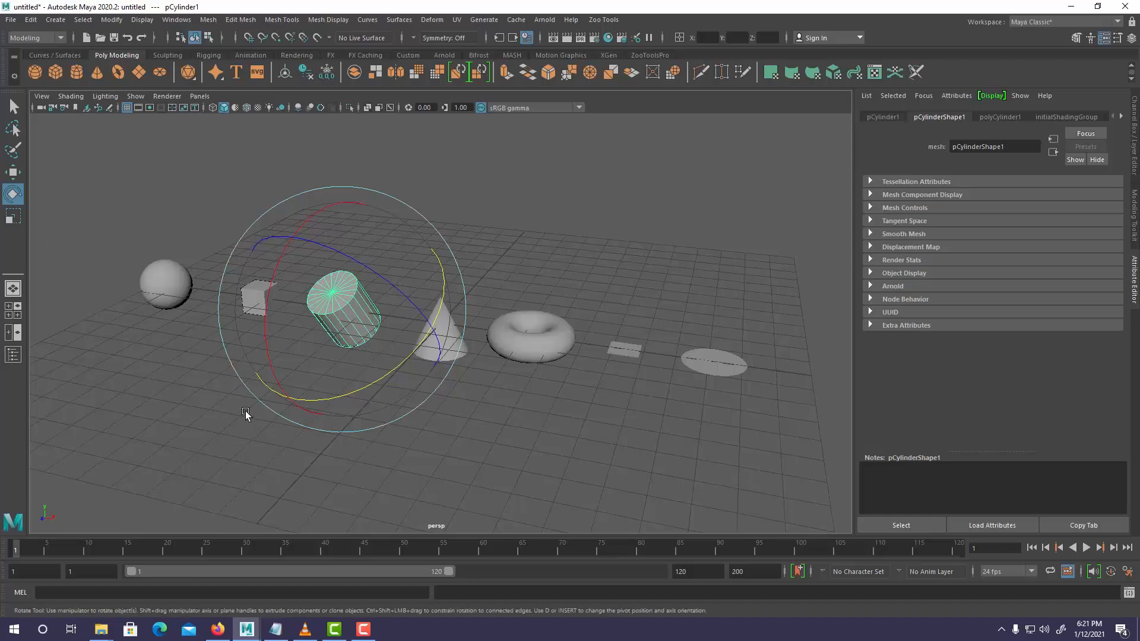
Scale the torus up uniformly, then stretch it along Z and Y to about 1.47 in X, 1.39 in Y and 1.71 in Z
left_click(539, 343)
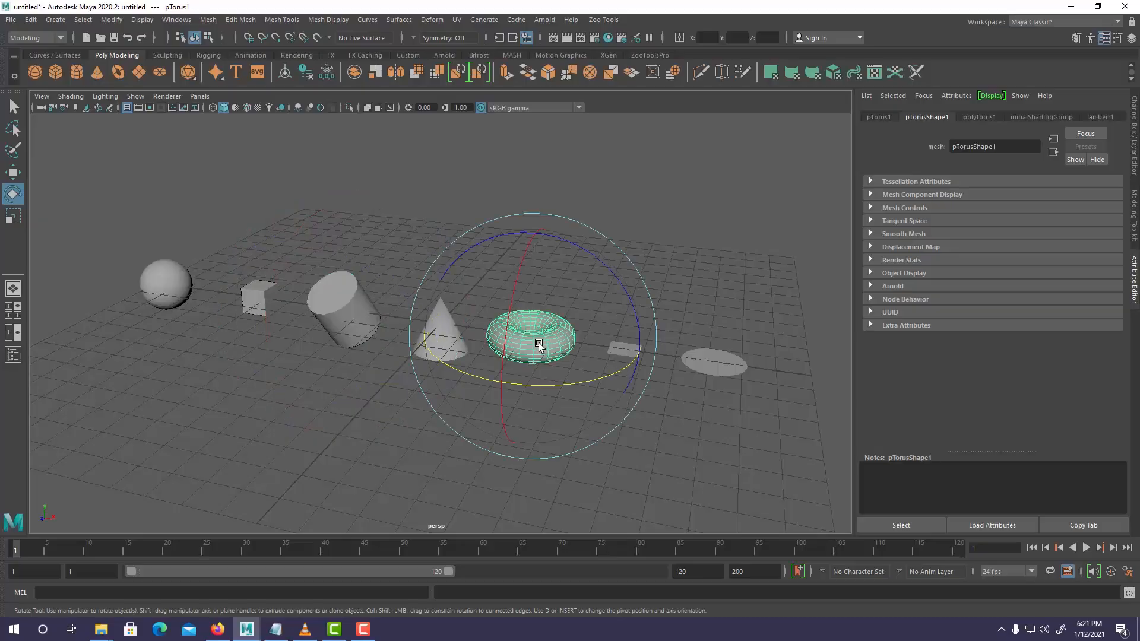
left_click(12, 217)
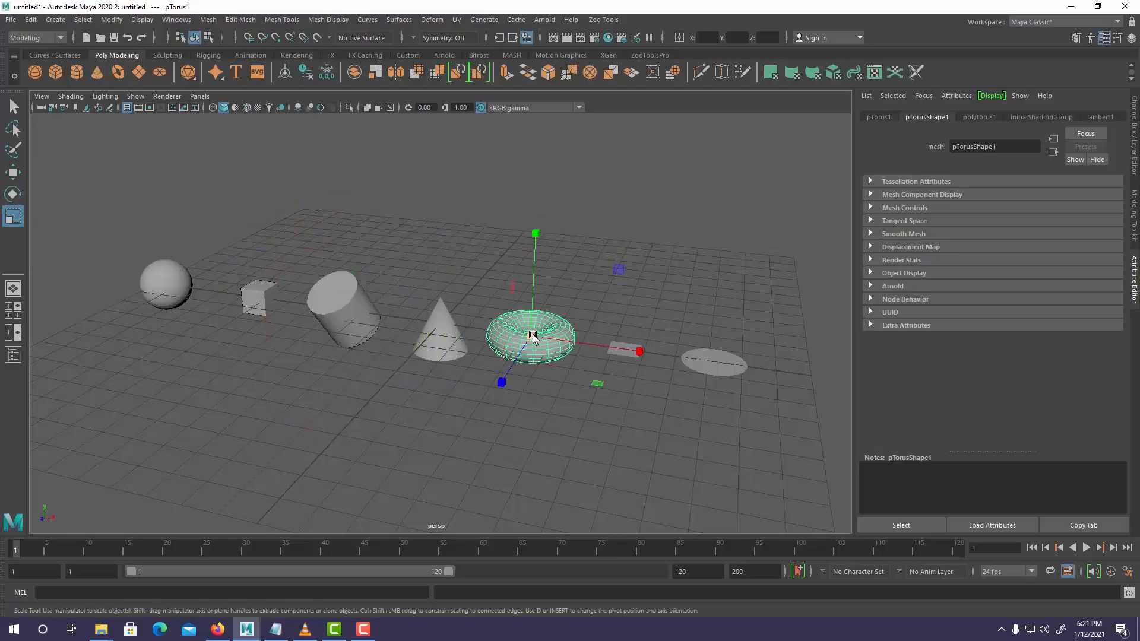
left_click_drag(532, 336, 666, 358)
left_click_drag(503, 383, 481, 416)
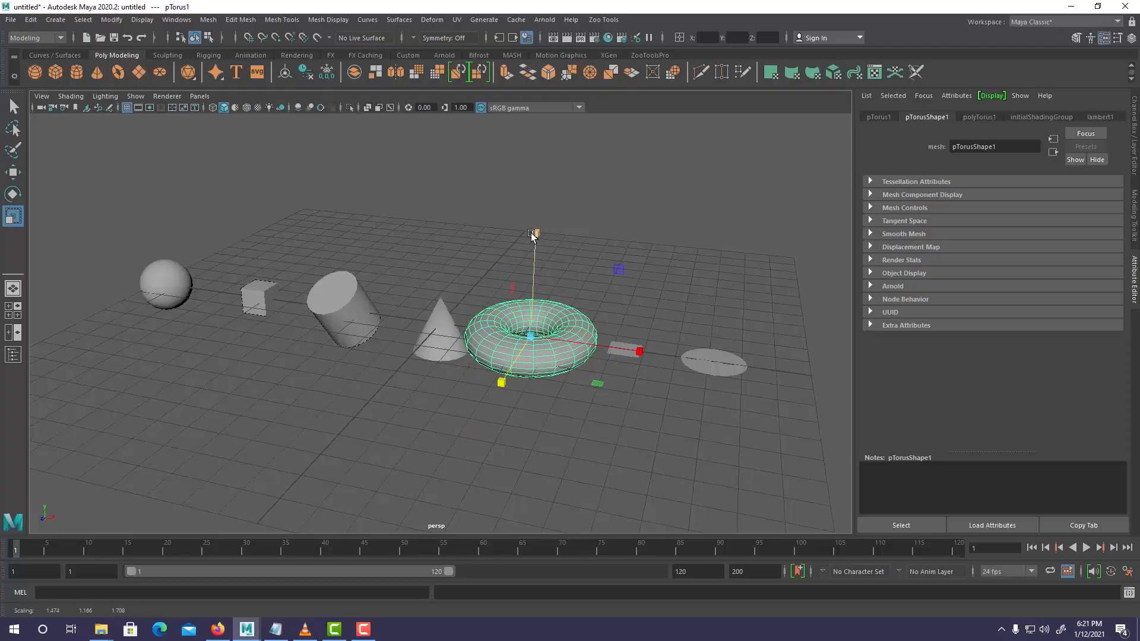
mouse_move(530, 233)
left_mouse_down()
mouse_move(541, 102)
mouse_move(536, 212)
left_mouse_up()
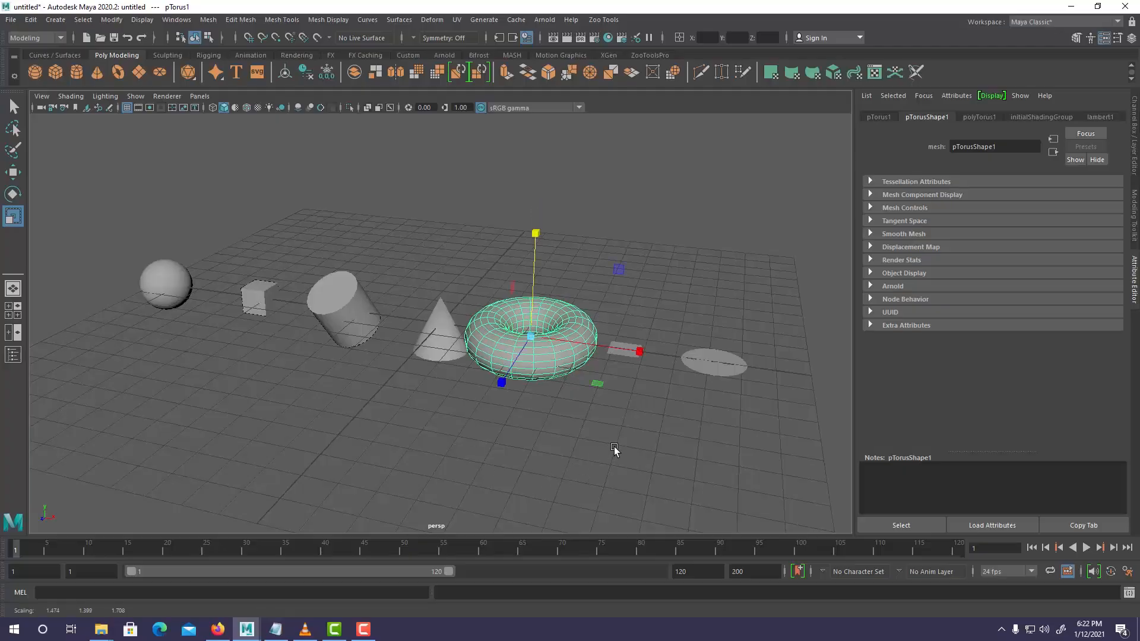
Inspect the row of primitives from both sides, up close and from farther away, and select the sphere
left_click_drag(616, 450, 406, 440, "alt")
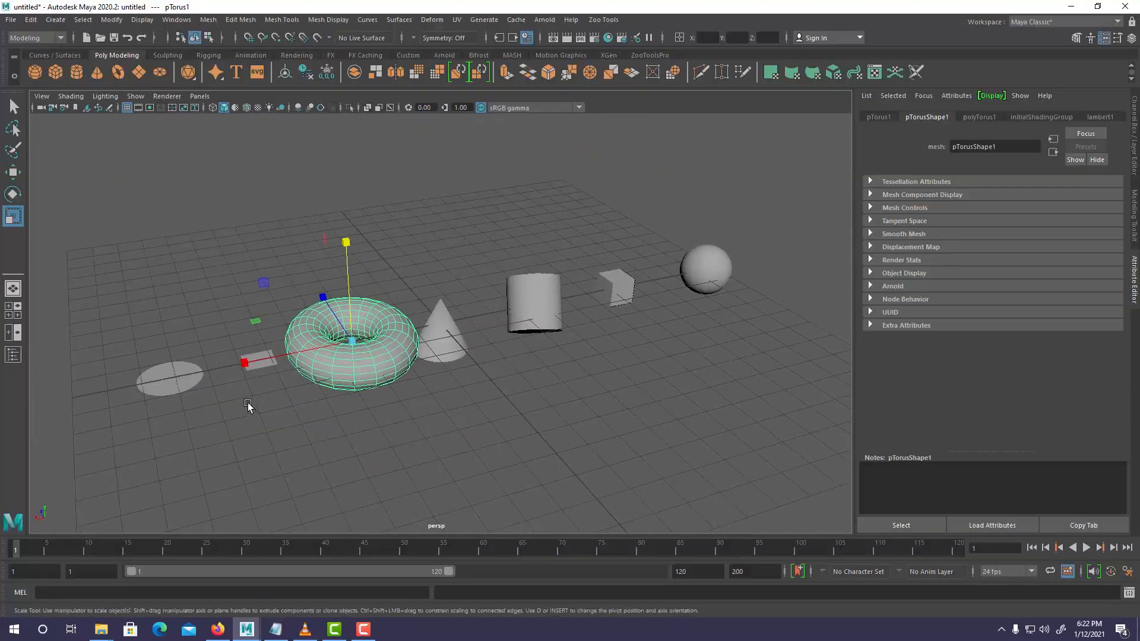
right_click_drag(248, 403, 726, 438, "alt")
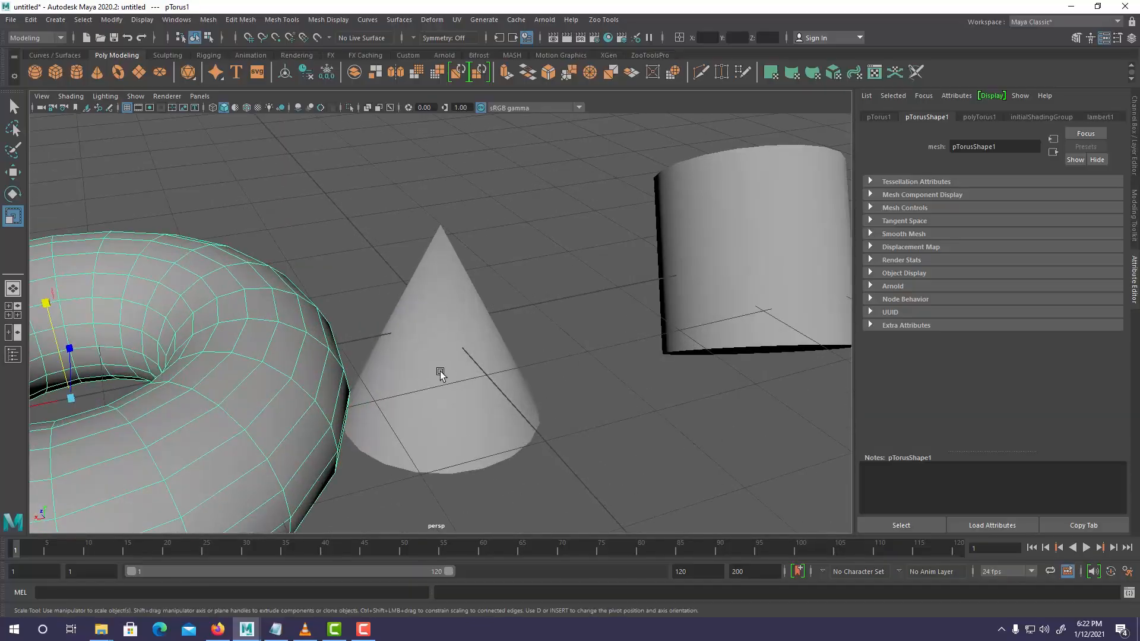
right_click_drag(641, 360, 90, 402, "alt")
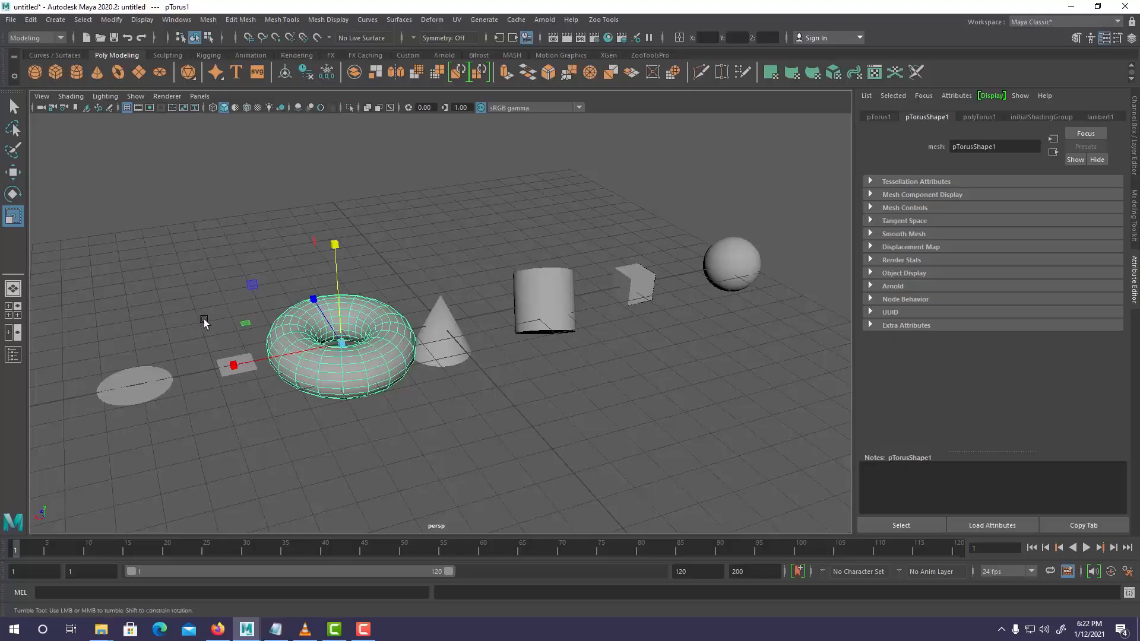
left_click_drag(204, 320, 459, 307, "alt")
scroll(458, 308, "down", 2)
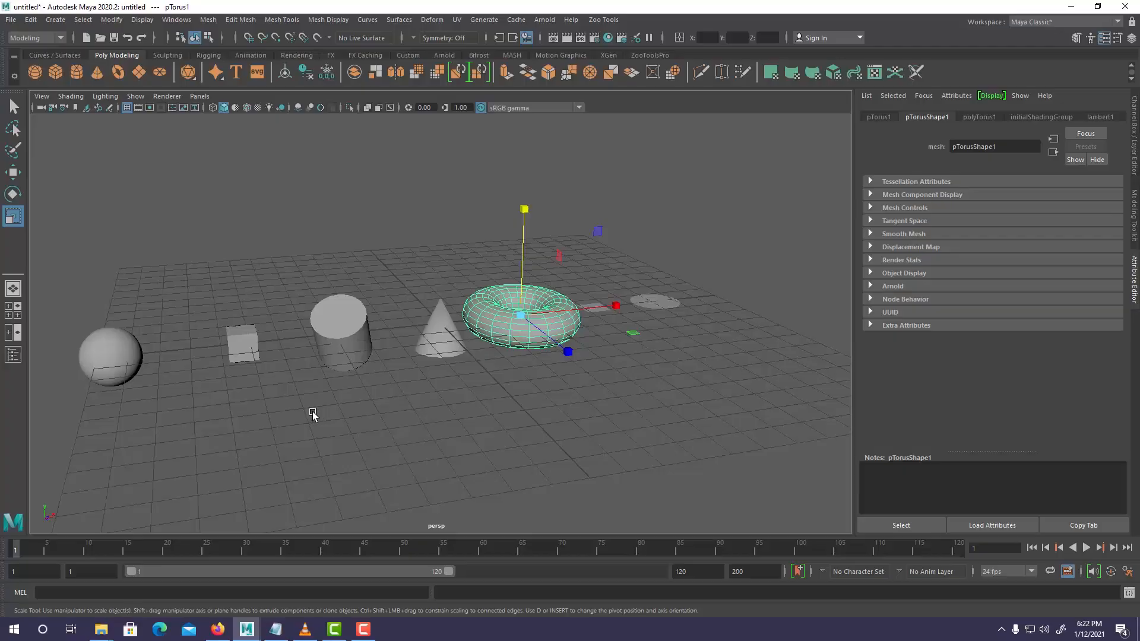
left_click(111, 349)
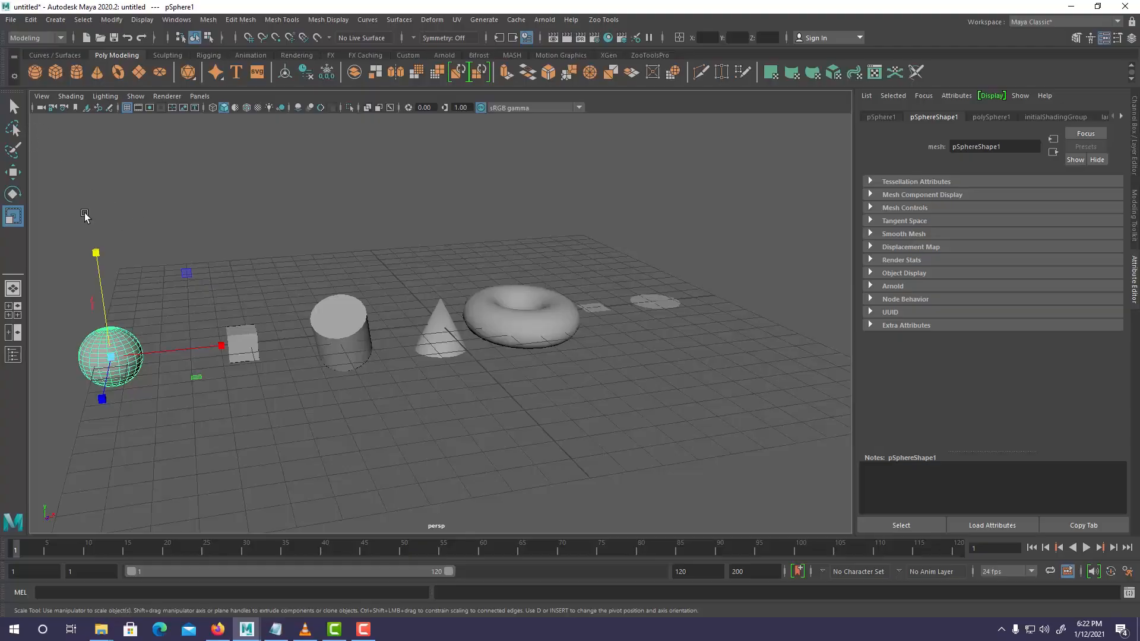
Start a new scene without saving the current one and create a polygon sphere, framed in the view
key("ctrl+n")
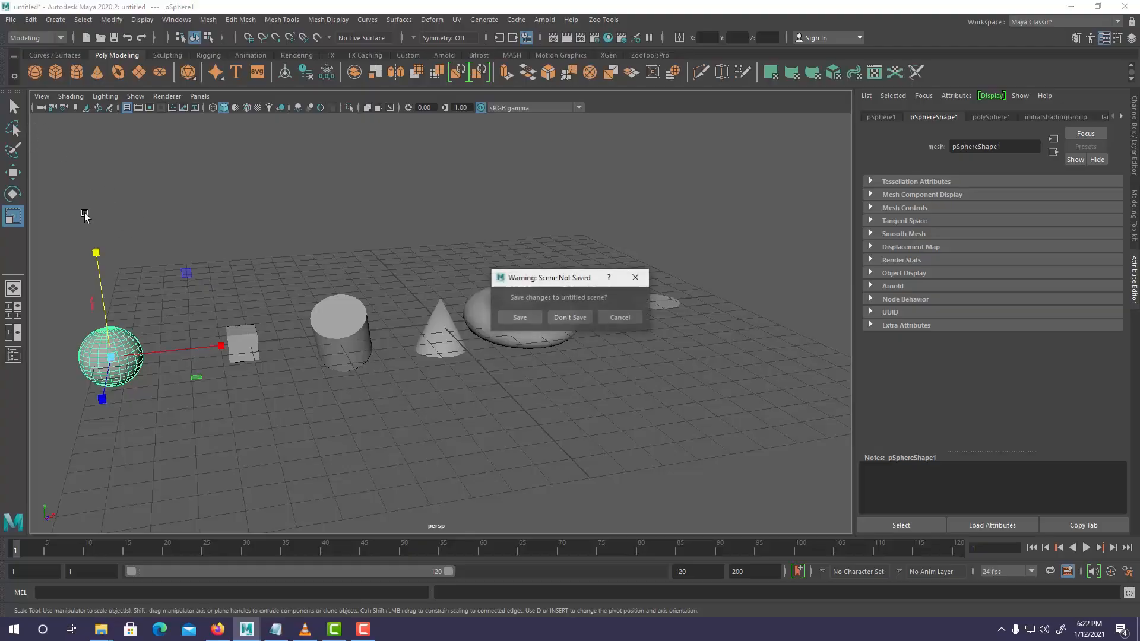
left_click(571, 314)
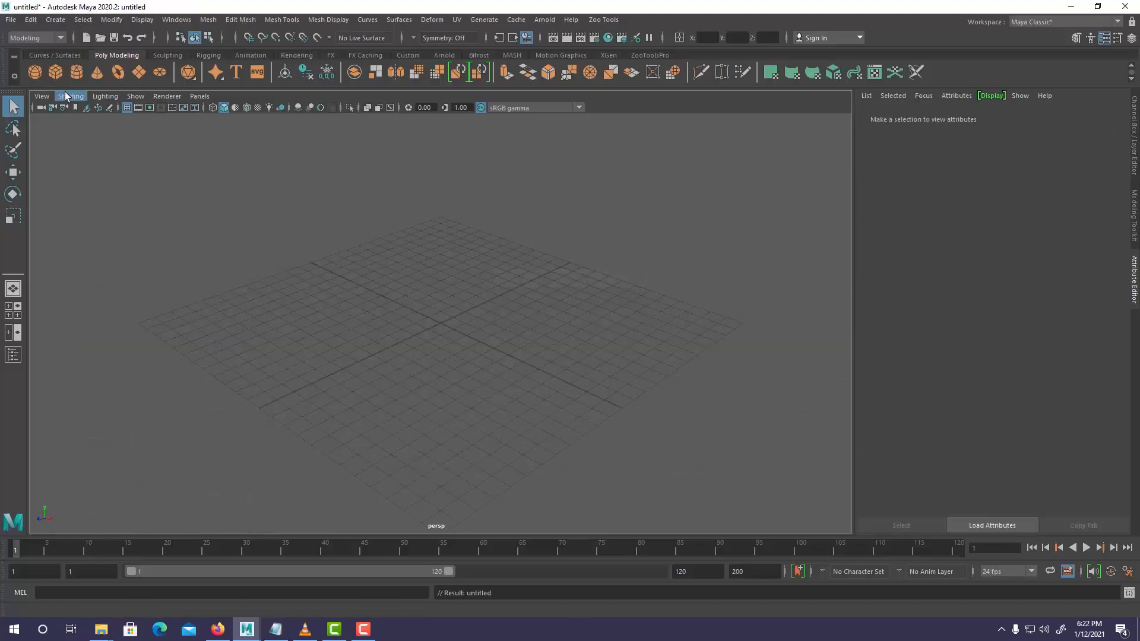
left_click(34, 71)
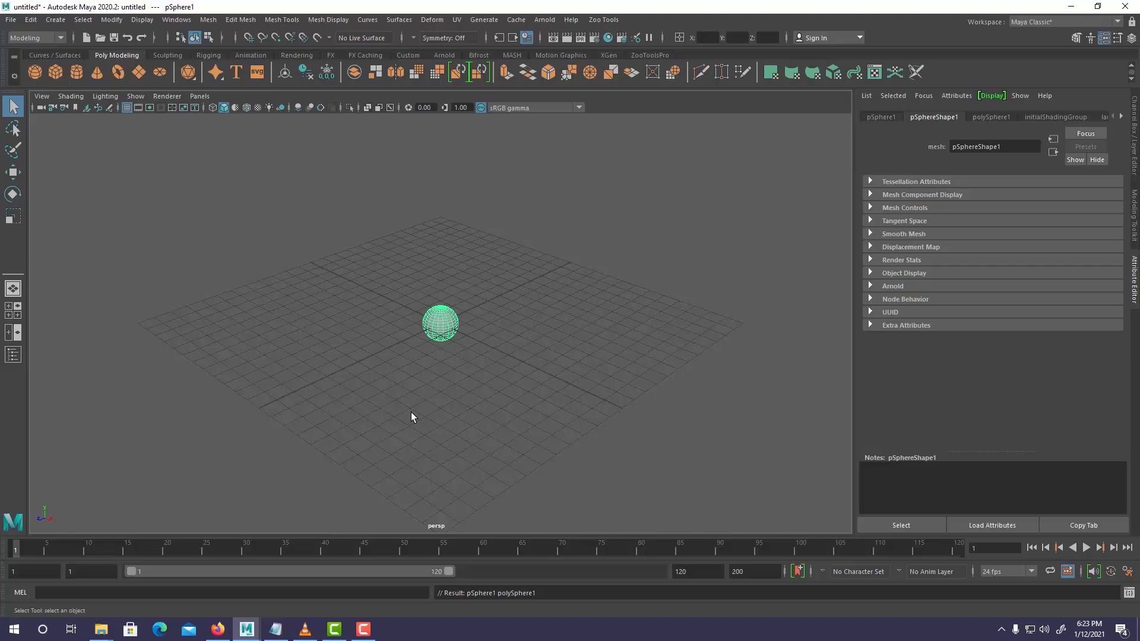
key("f")
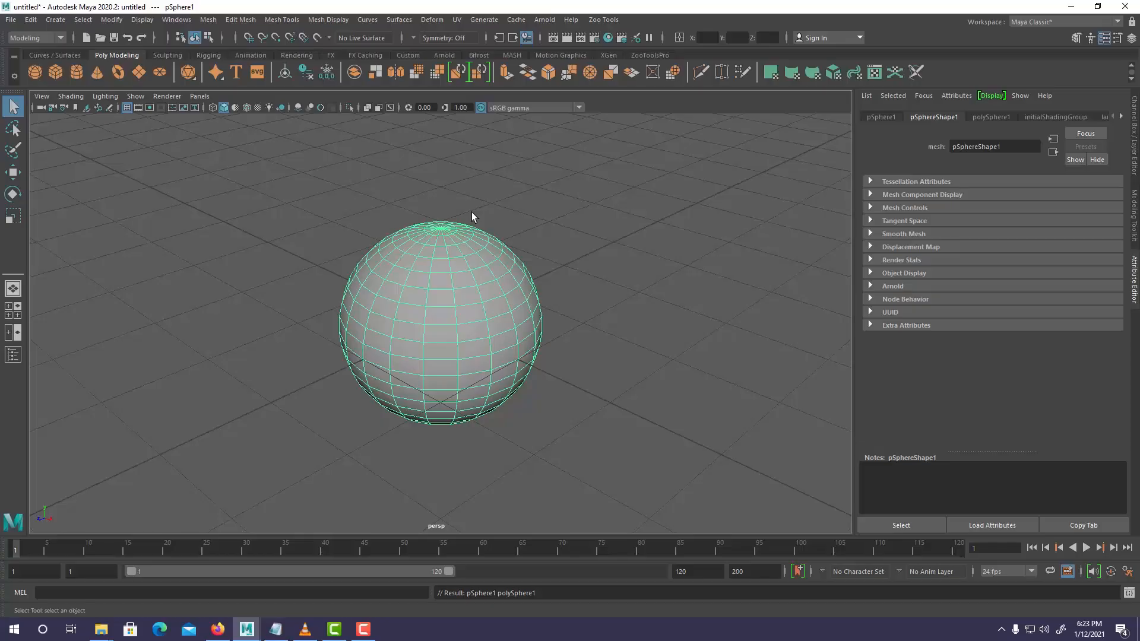
Switch the sphere to vertex selection mode
mouse_move(454, 285)
left_mouse_down("alt")
mouse_move(439, 280)
mouse_move(438, 290)
left_mouse_up("alt")
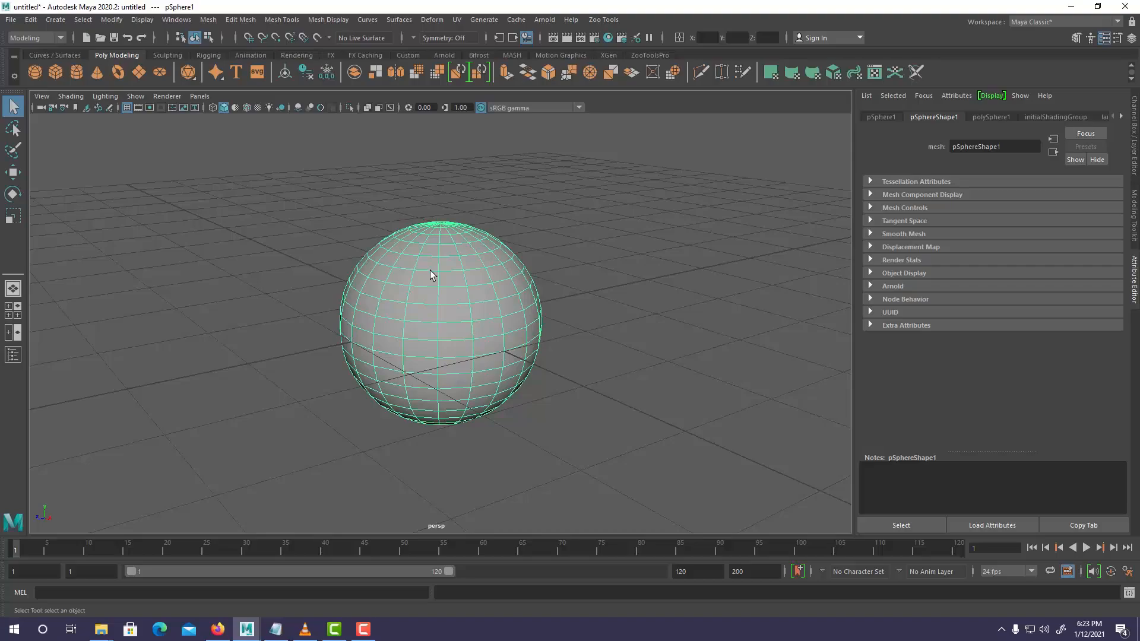
right_click(430, 270)
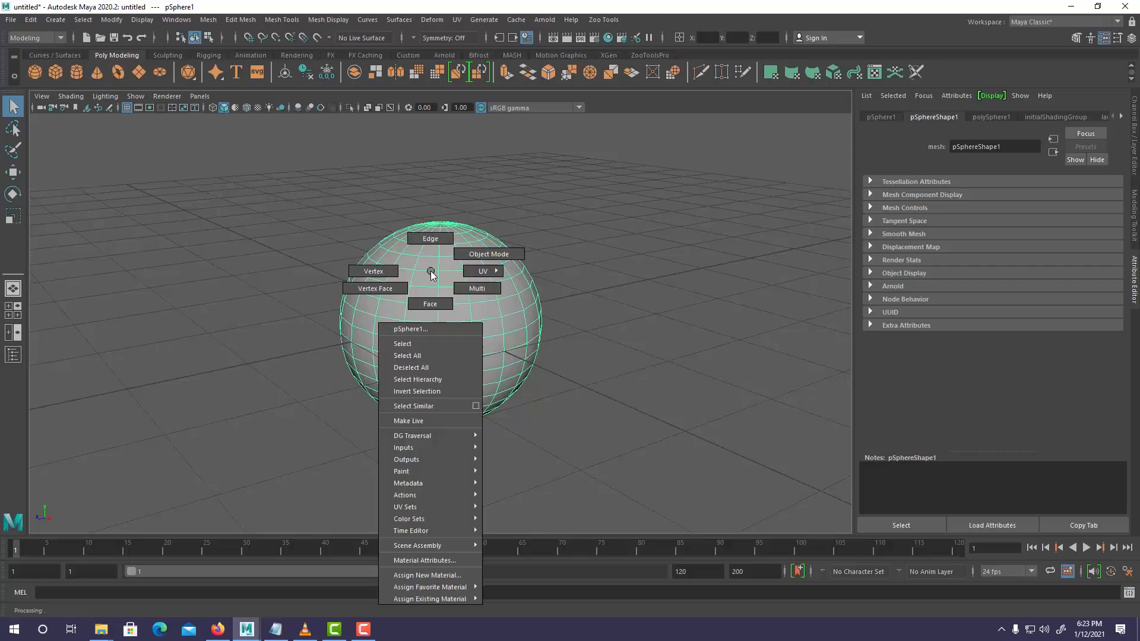
right_click_drag(431, 271, 432, 271)
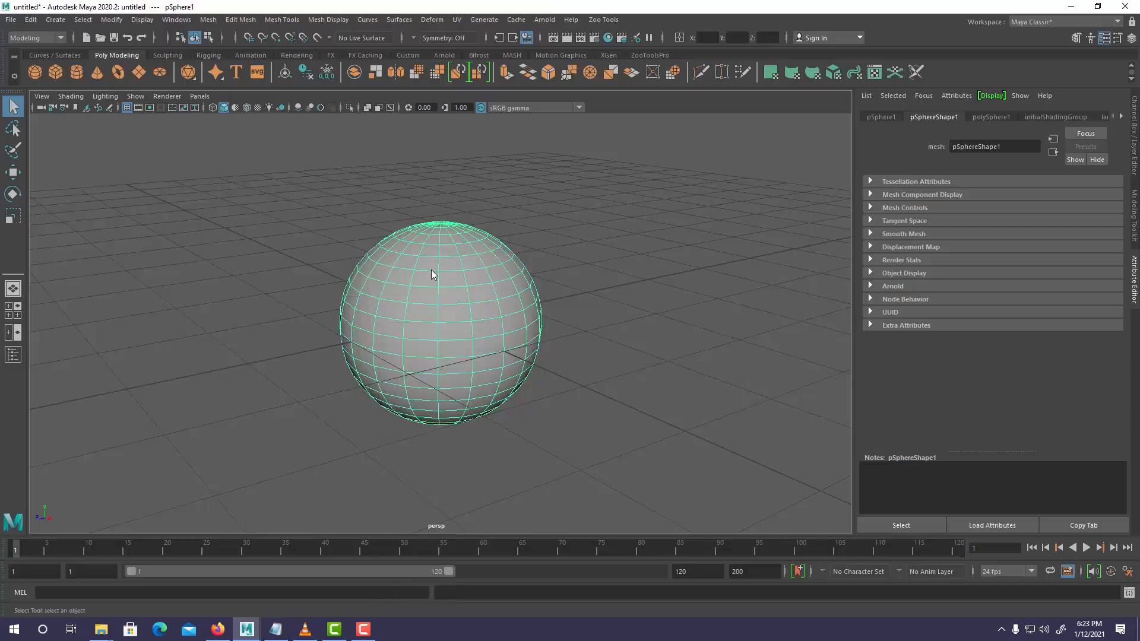
right_click(433, 274)
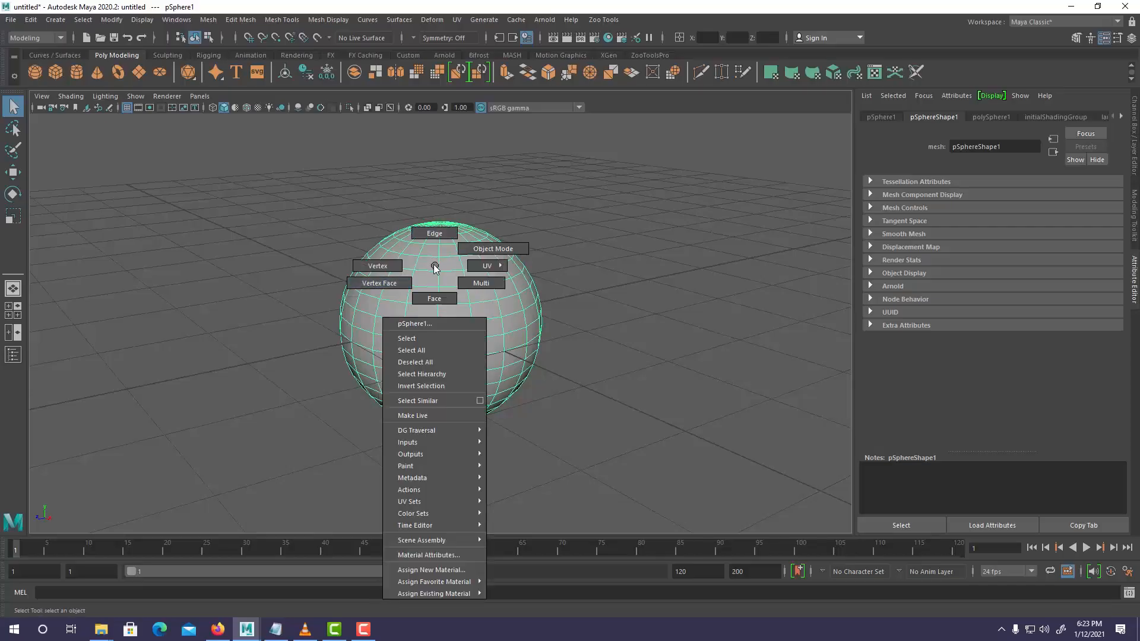
left_click(375, 266)
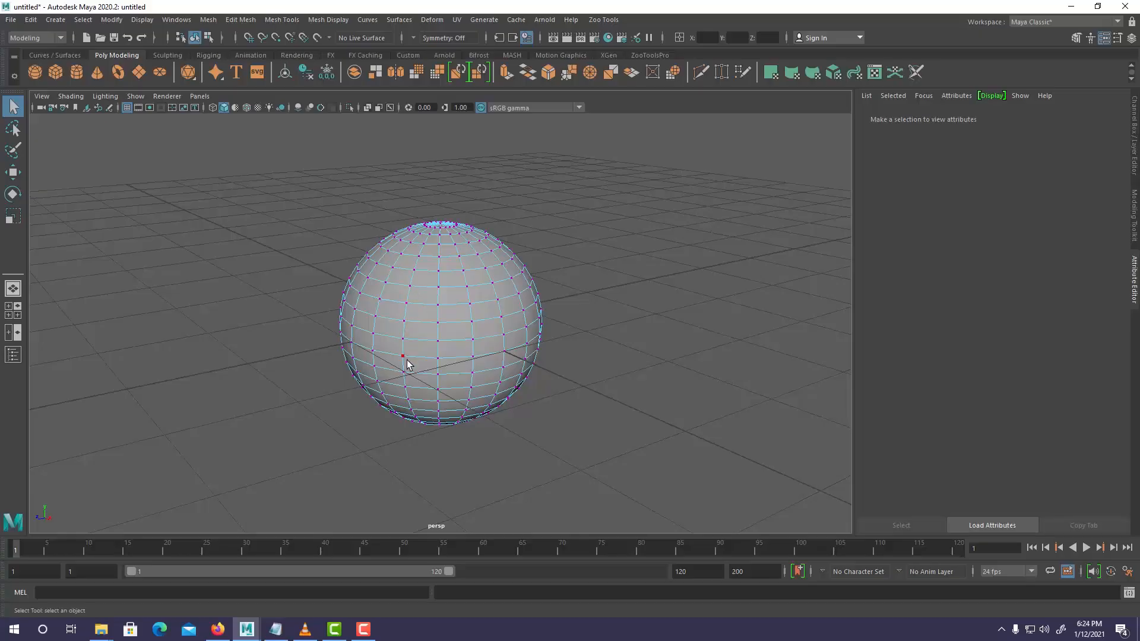
Select individual vertices one after another around the middle of the sphere's front
left_click(439, 323)
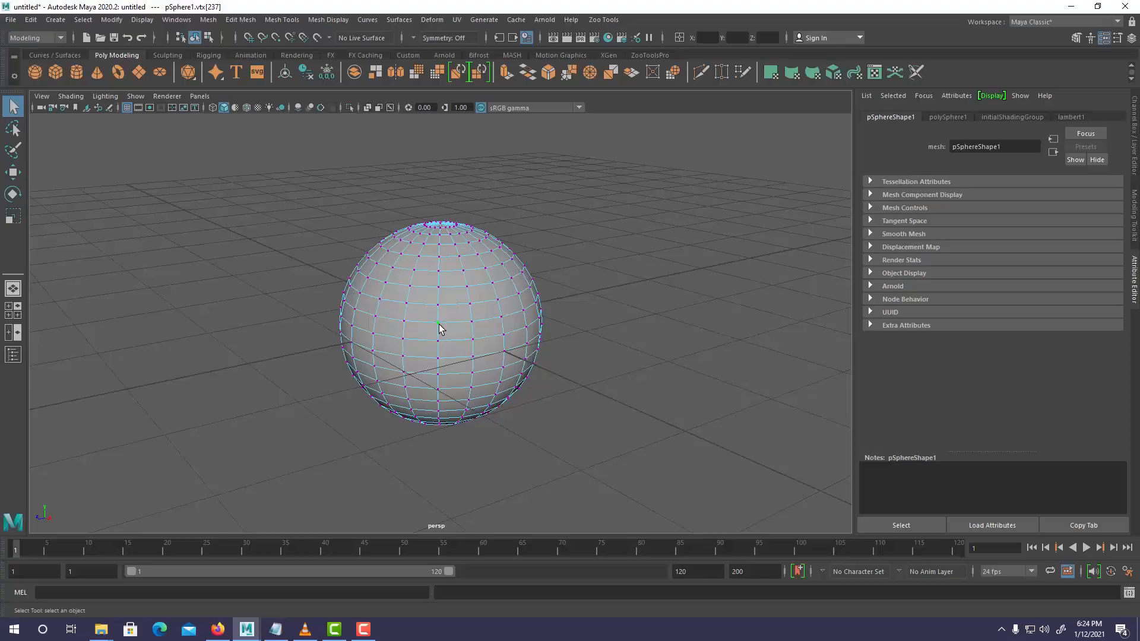
left_click(471, 322)
left_click(438, 324)
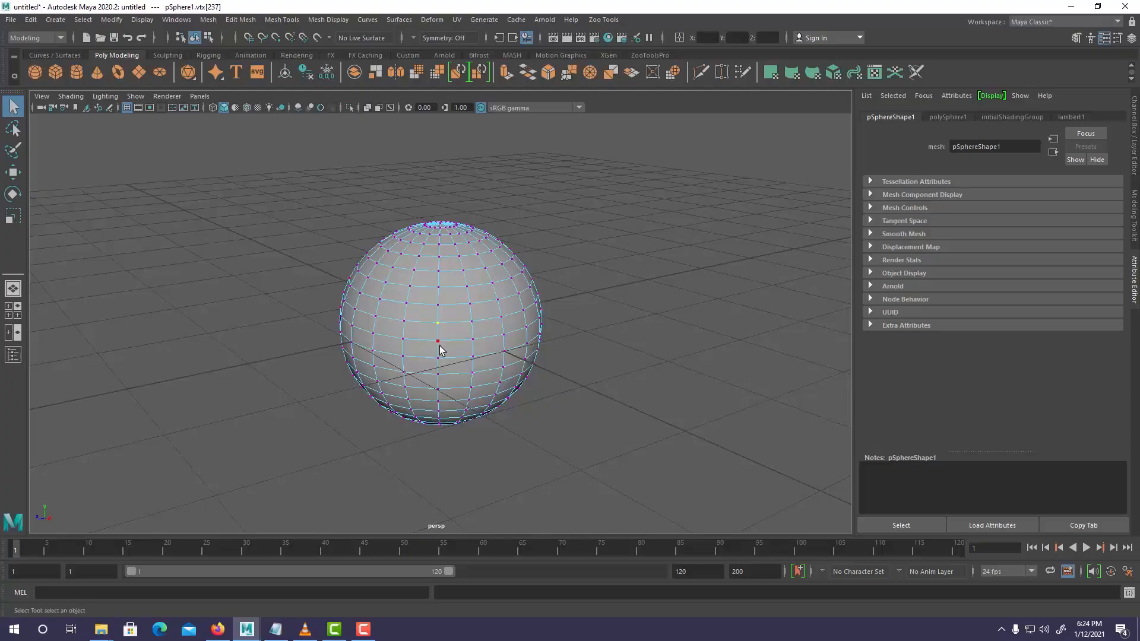
left_click(473, 340)
Box-select all vertices in the lower half of the sphere and check the selection from other sides
left_click_drag(332, 330, 575, 436)
left_click_drag(291, 361, 577, 342, "alt")
left_click_drag(579, 325, 277, 343, "alt")
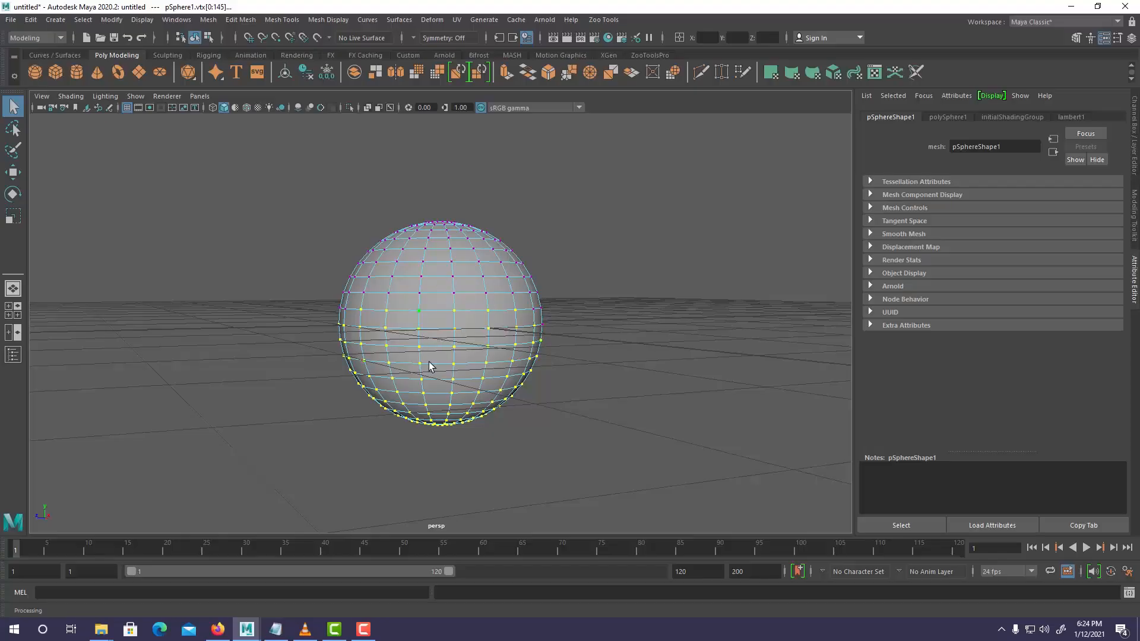
Reduce the Paint Selection brush and paint extra vertices above the selected lower half, then clear the vertex selection
left_click(13, 150)
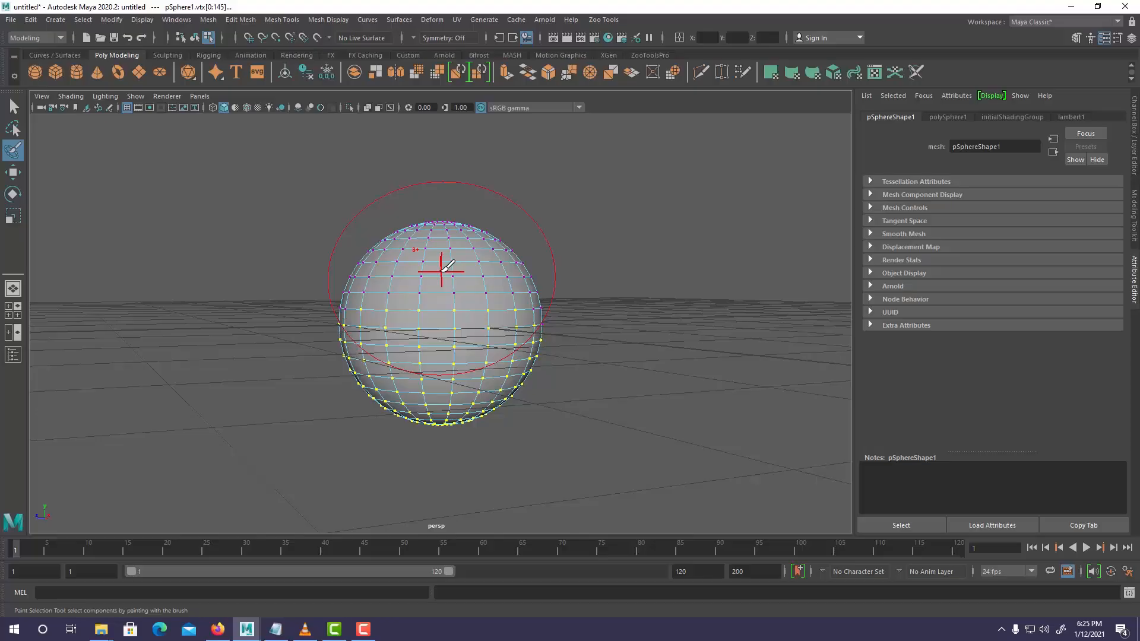
mouse_move(441, 270)
left_mouse_down()
mouse_move(392, 274)
mouse_move(439, 294)
left_mouse_up()
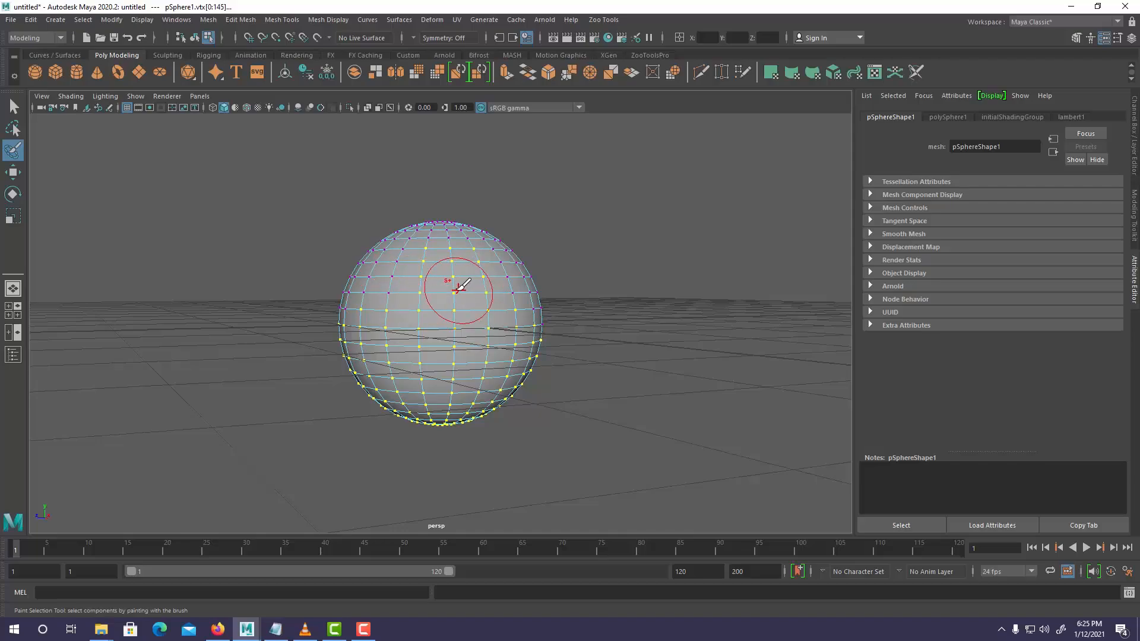
left_click(13, 106)
left_click(312, 381)
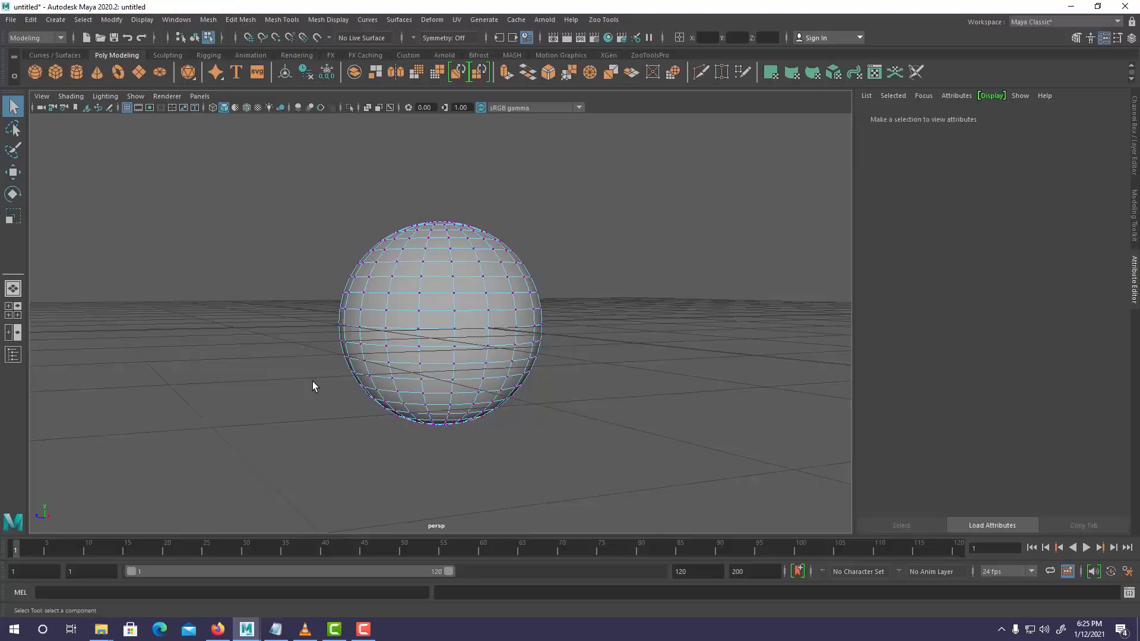
Paint-select a patch of vertices on the front of the sphere with the Paint Selection tool
left_click(17, 153)
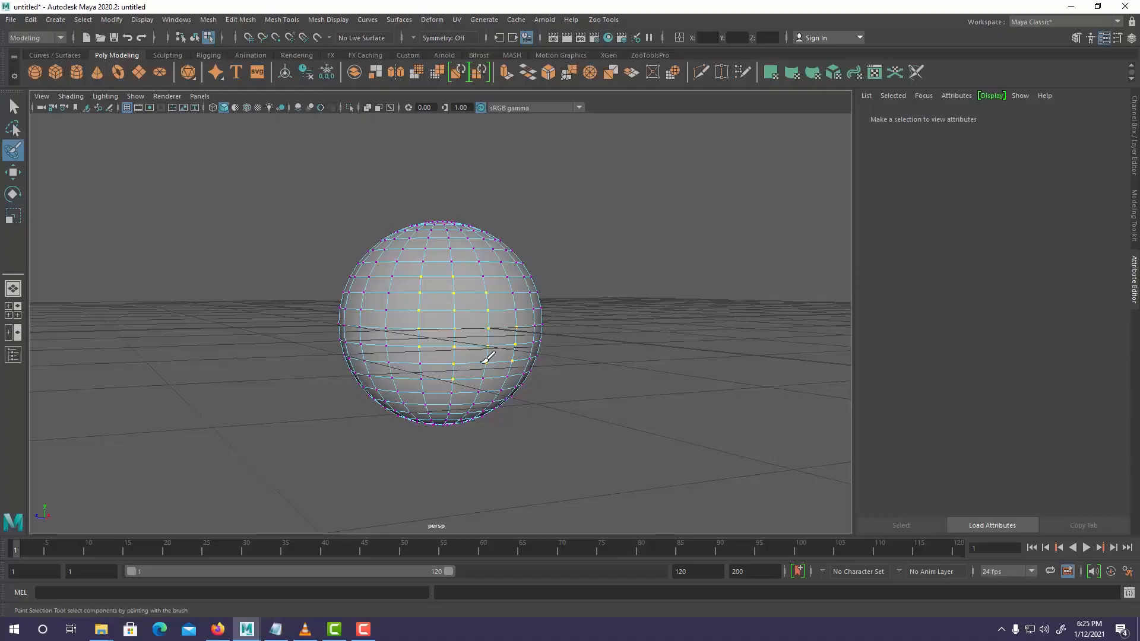
left_click_drag(414, 363, 412, 363)
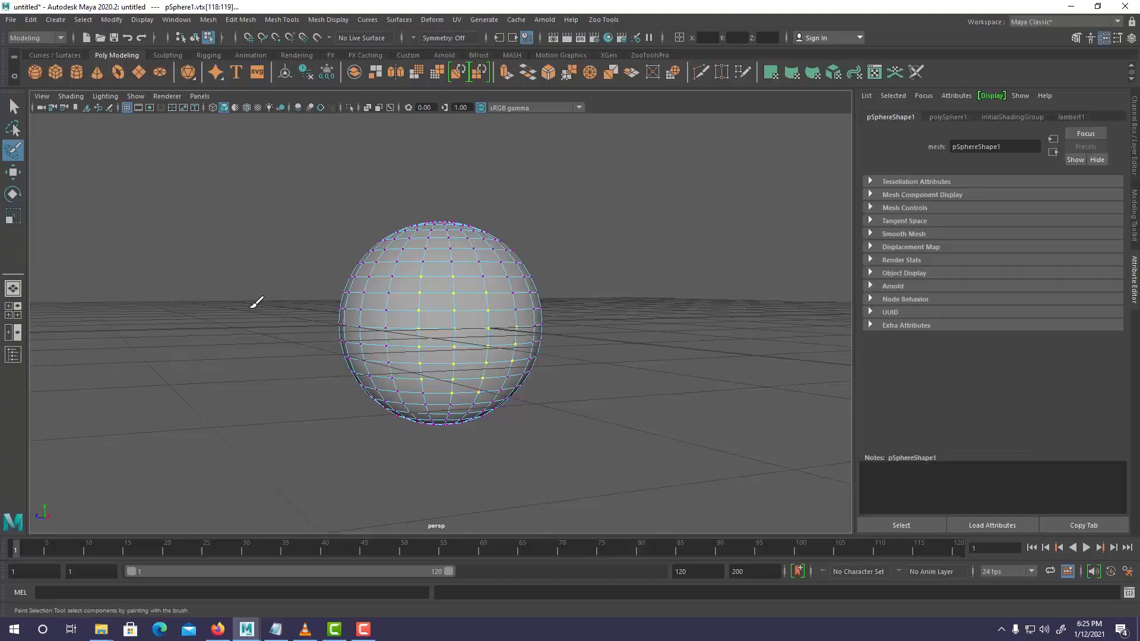
mouse_move(263, 303)
left_mouse_down("alt")
mouse_move(468, 338)
mouse_move(540, 292)
mouse_move(516, 280)
mouse_move(331, 322)
mouse_move(214, 280)
mouse_move(227, 314)
left_mouse_up("alt")
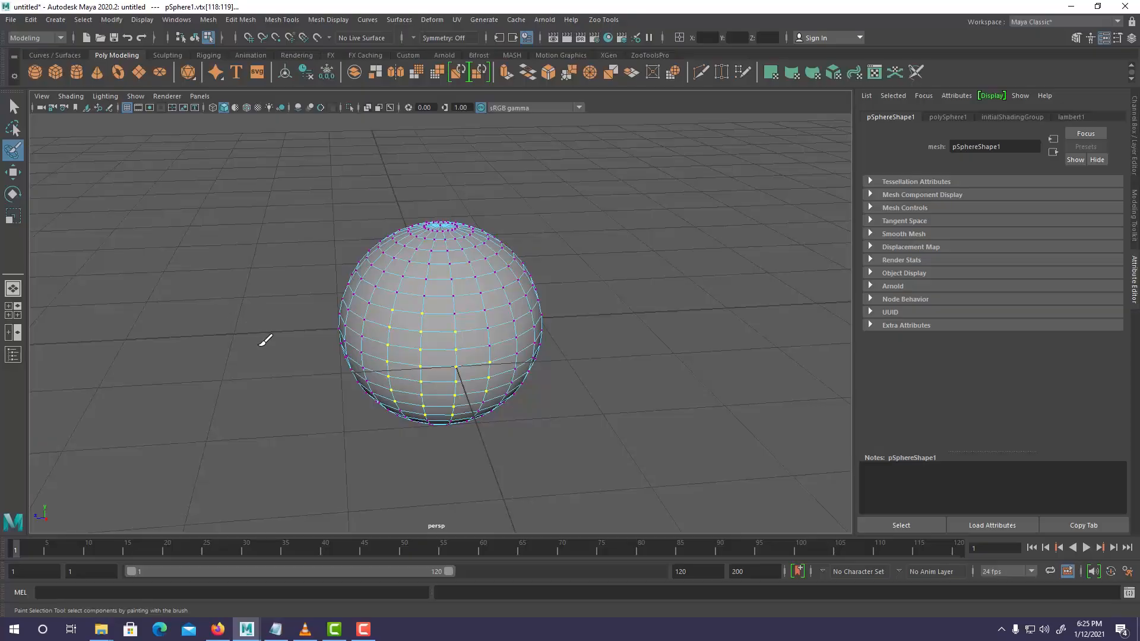
left_click_drag(296, 351, 323, 339, "alt")
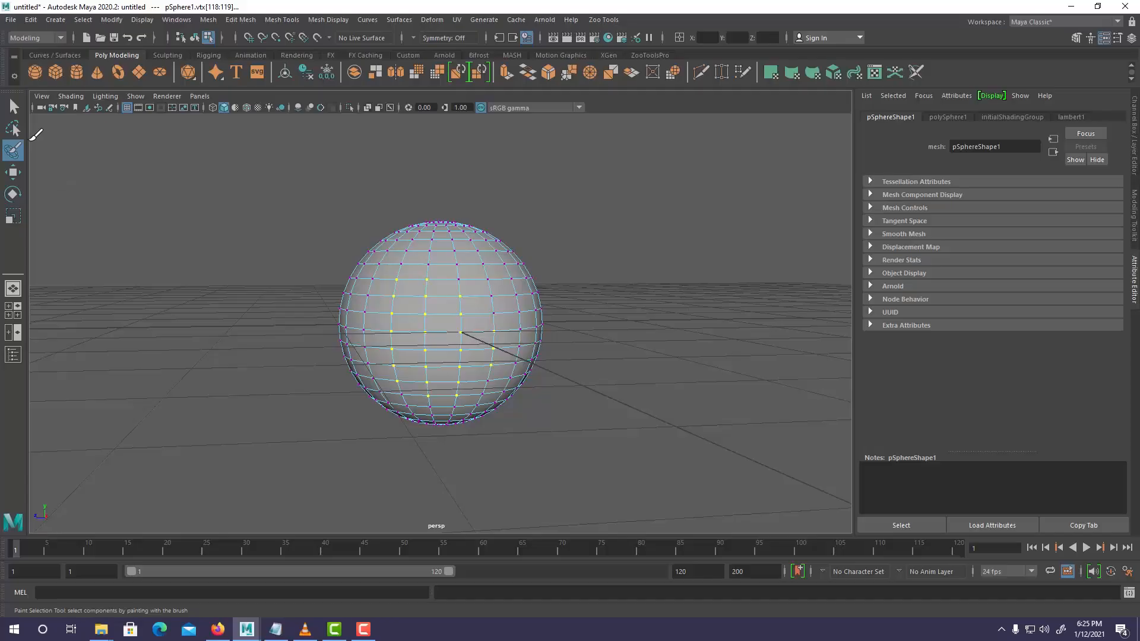
Lasso the vertices across the upper part of the sphere and activate the Move tool on them
left_click(13, 128)
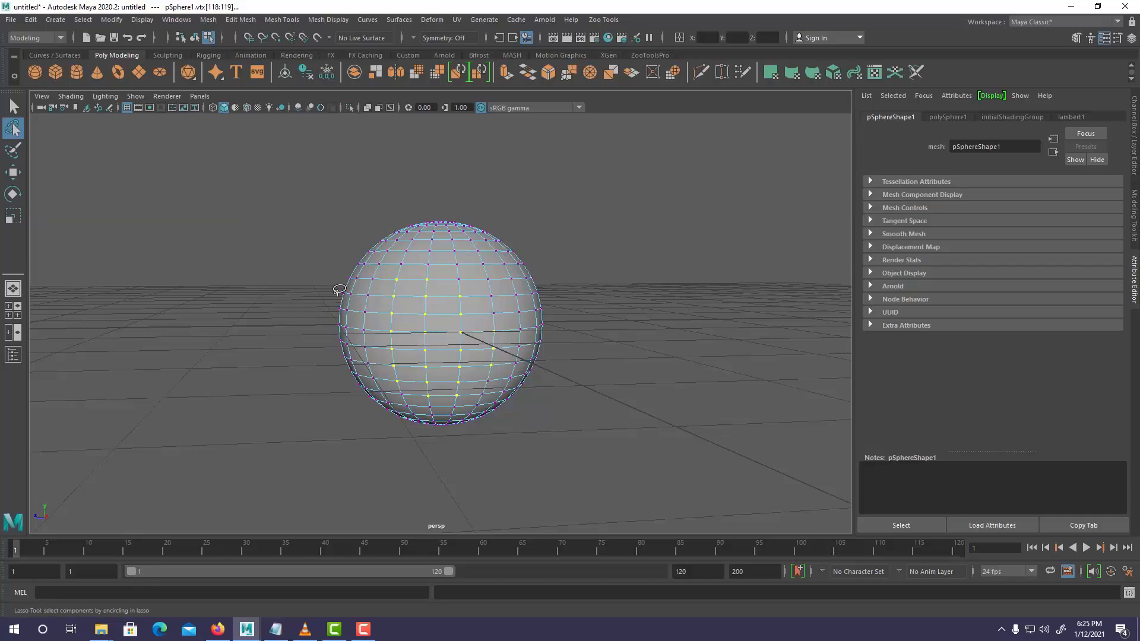
mouse_move(346, 250)
left_mouse_down()
mouse_move(466, 173)
mouse_move(524, 259)
mouse_move(482, 319)
mouse_move(383, 312)
mouse_move(432, 366)
mouse_move(595, 320)
mouse_move(437, 402)
mouse_move(486, 355)
mouse_move(283, 364)
mouse_move(321, 378)
mouse_move(387, 313)
mouse_move(404, 323)
mouse_move(353, 353)
mouse_move(229, 336)
mouse_move(337, 392)
mouse_move(328, 386)
left_mouse_up()
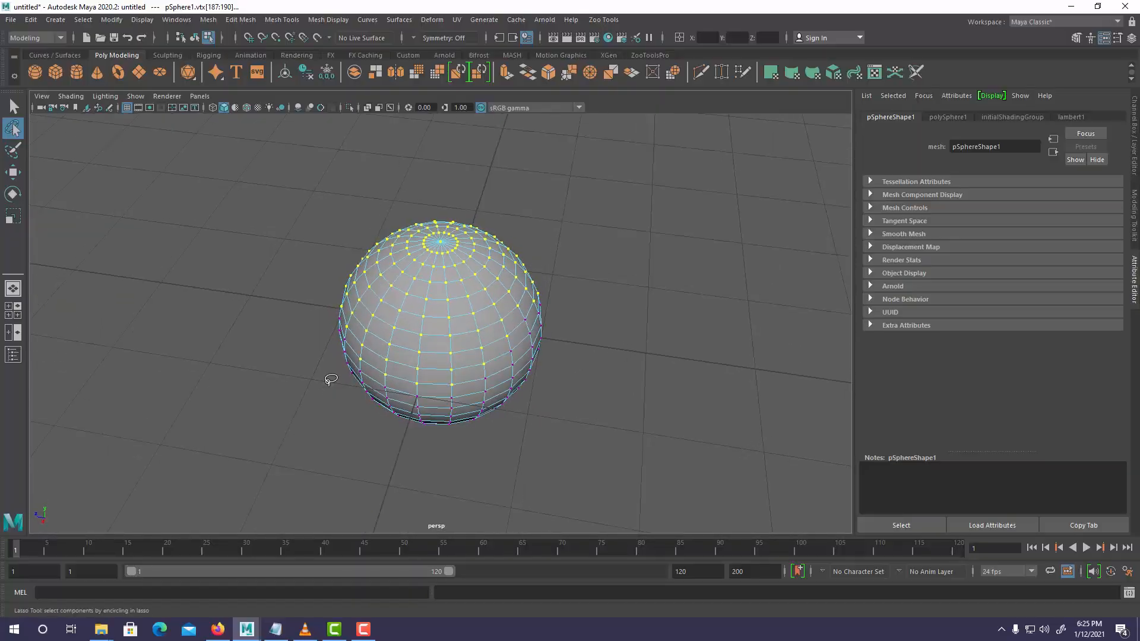
left_click(13, 172)
mouse_move(465, 468)
left_mouse_down("alt")
mouse_move(480, 476)
mouse_move(482, 465)
left_mouse_up("alt")
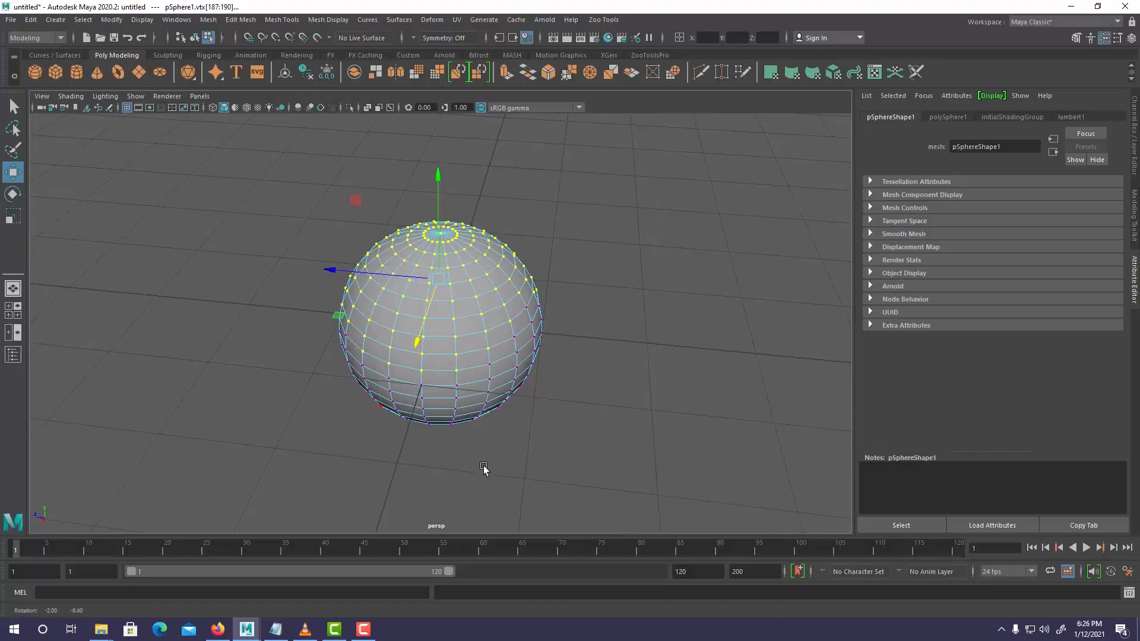
left_click_drag(631, 335, 517, 327, "alt")
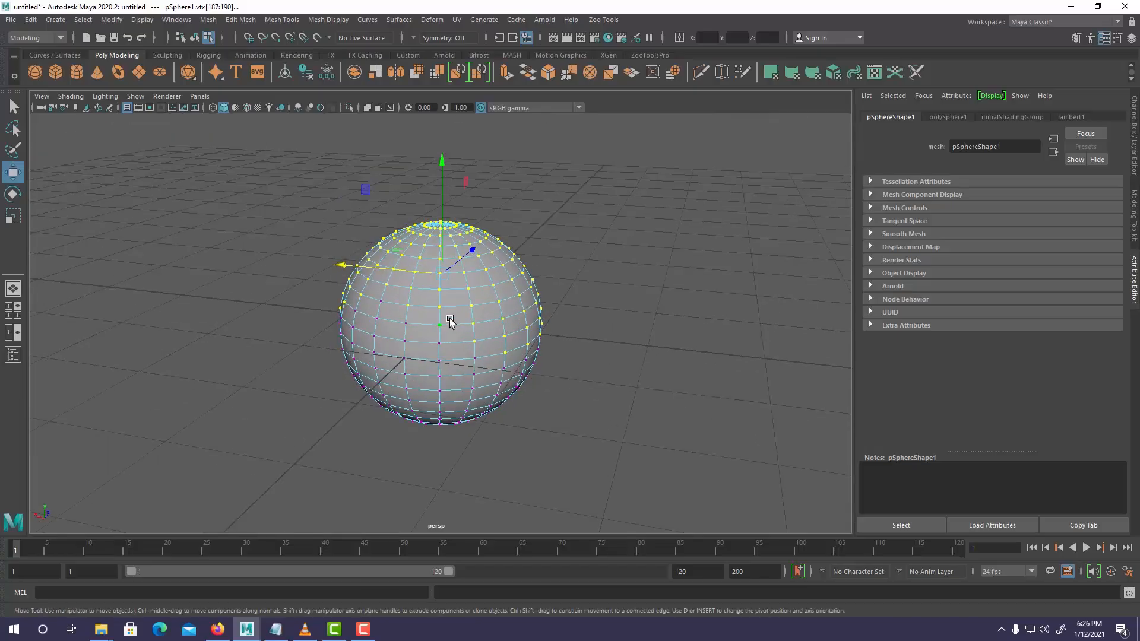
Switch the sphere to face selection mode and select single faces one after another across its front and lower area
right_click_drag(449, 320, 445, 339)
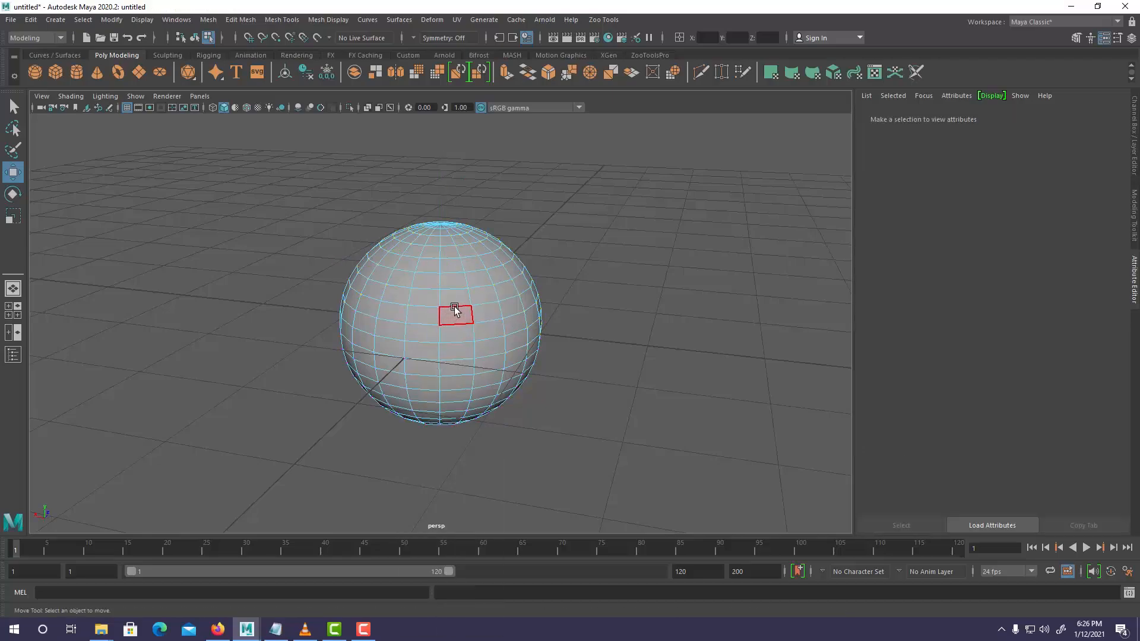
left_click(389, 327)
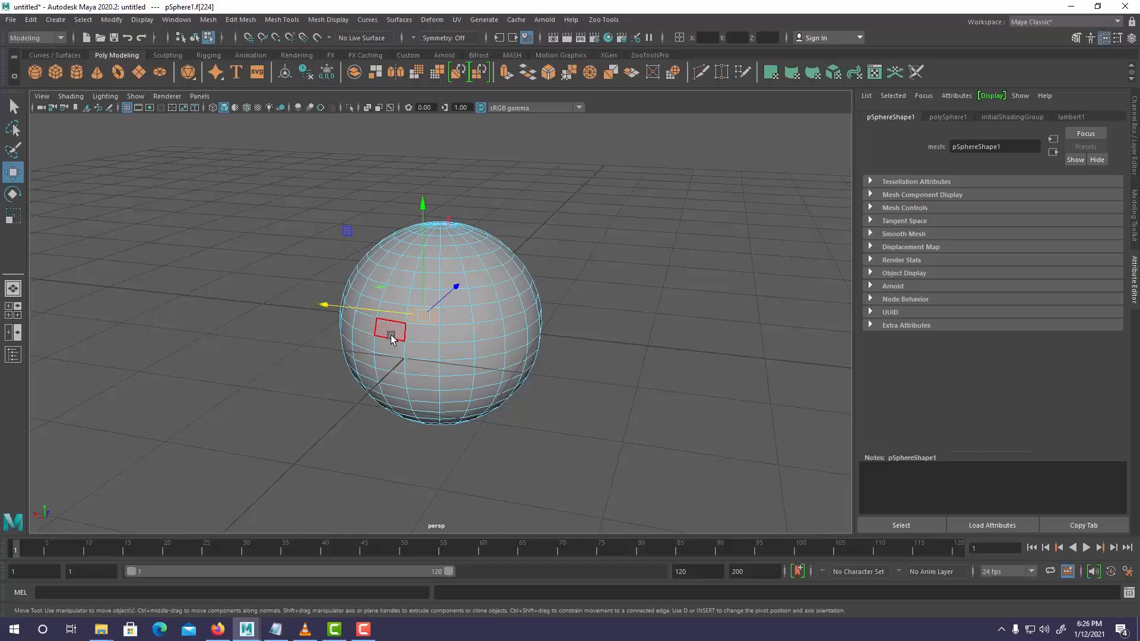
left_click(436, 333)
left_click(468, 332)
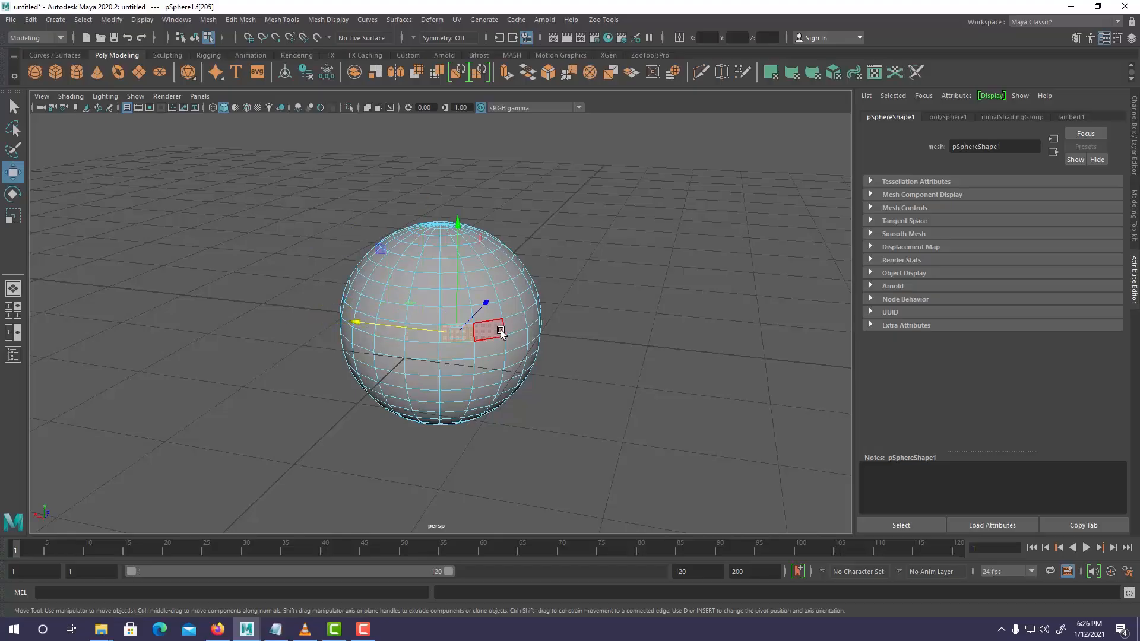
left_click(497, 330)
left_click(493, 346)
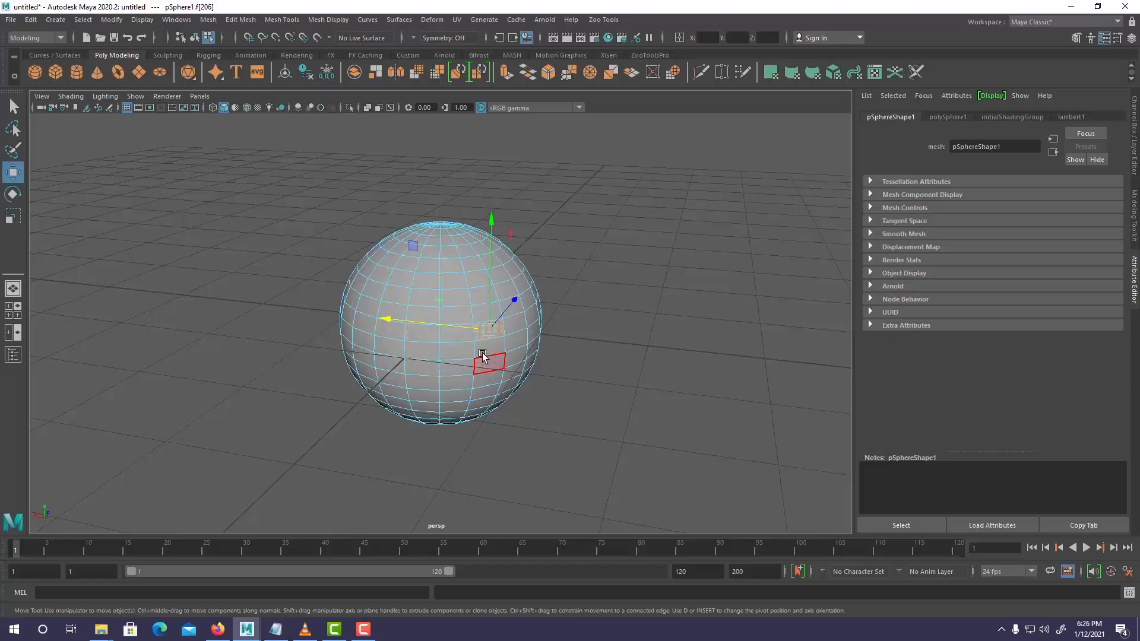
left_click(413, 369)
left_click(423, 385)
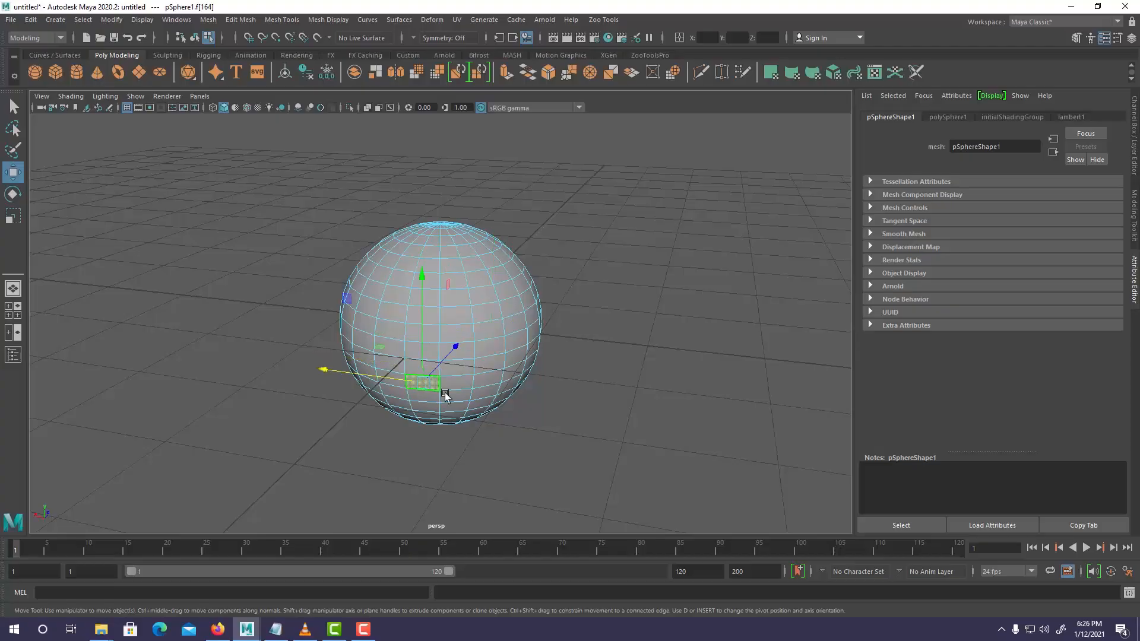
left_click(456, 382)
left_click(488, 378)
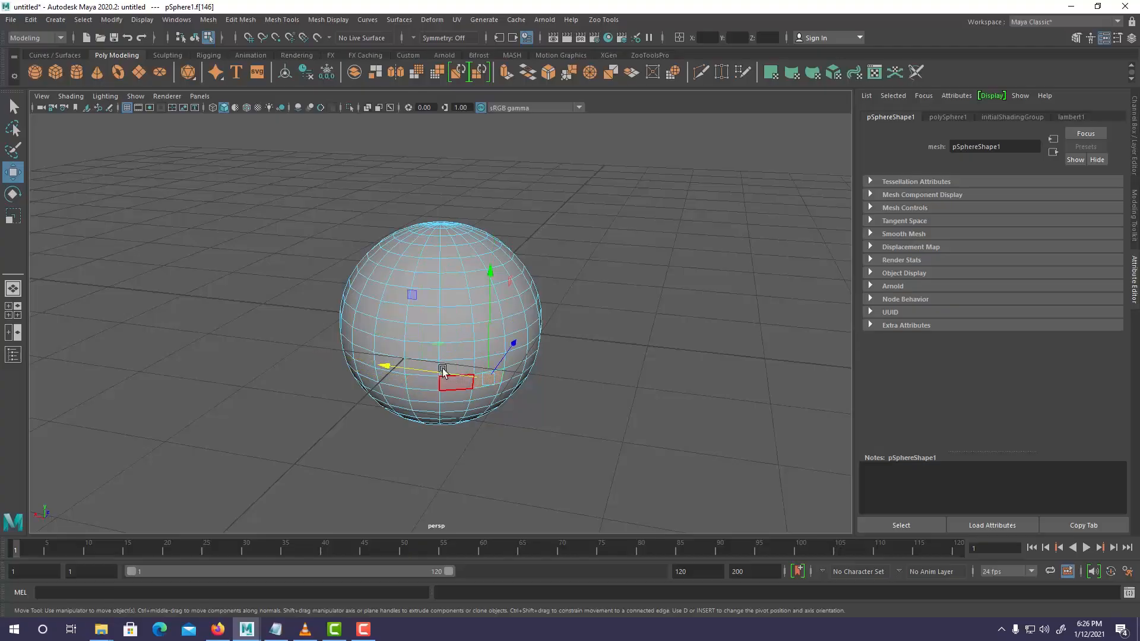
Switch the sphere to edge selection mode and select single edges one after another down its front
right_click(439, 265)
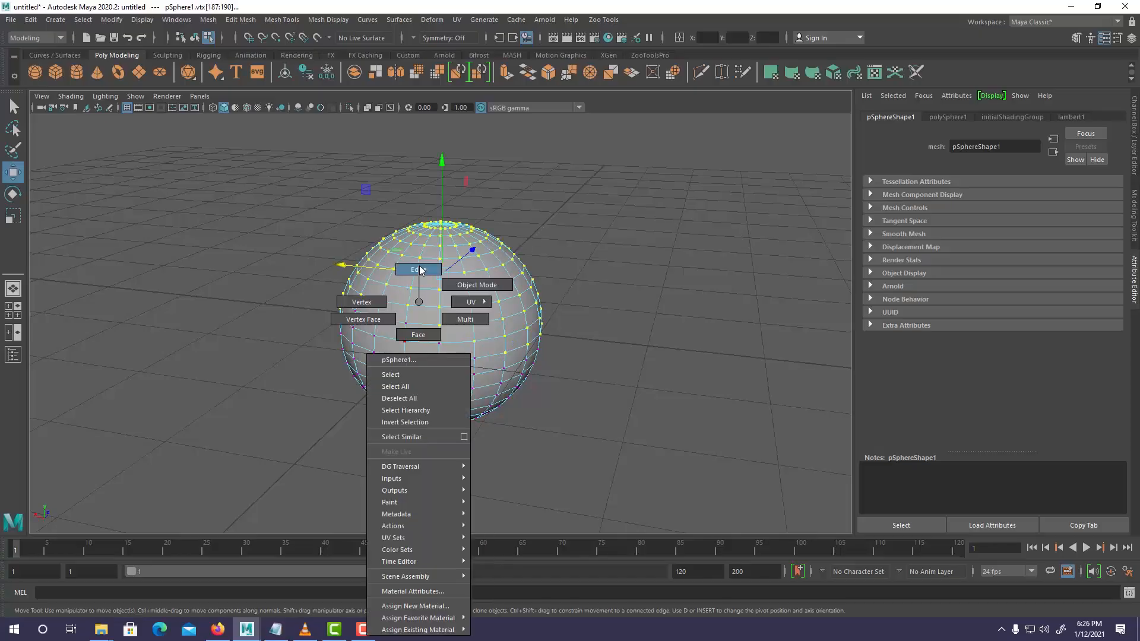
left_click(420, 271)
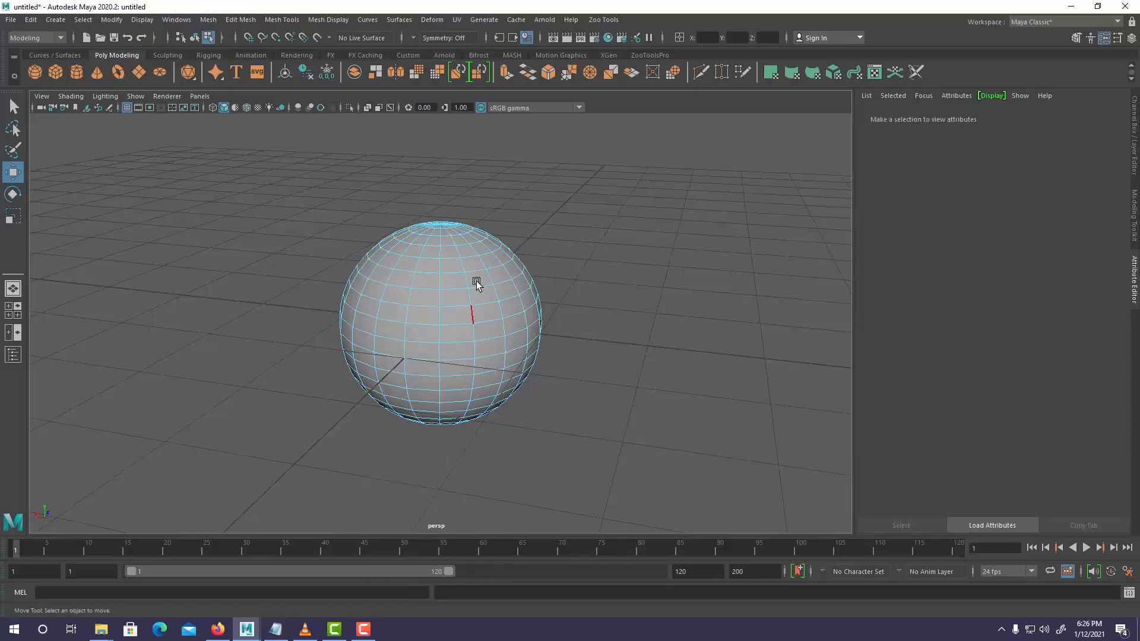
left_click(441, 286)
left_click(438, 316)
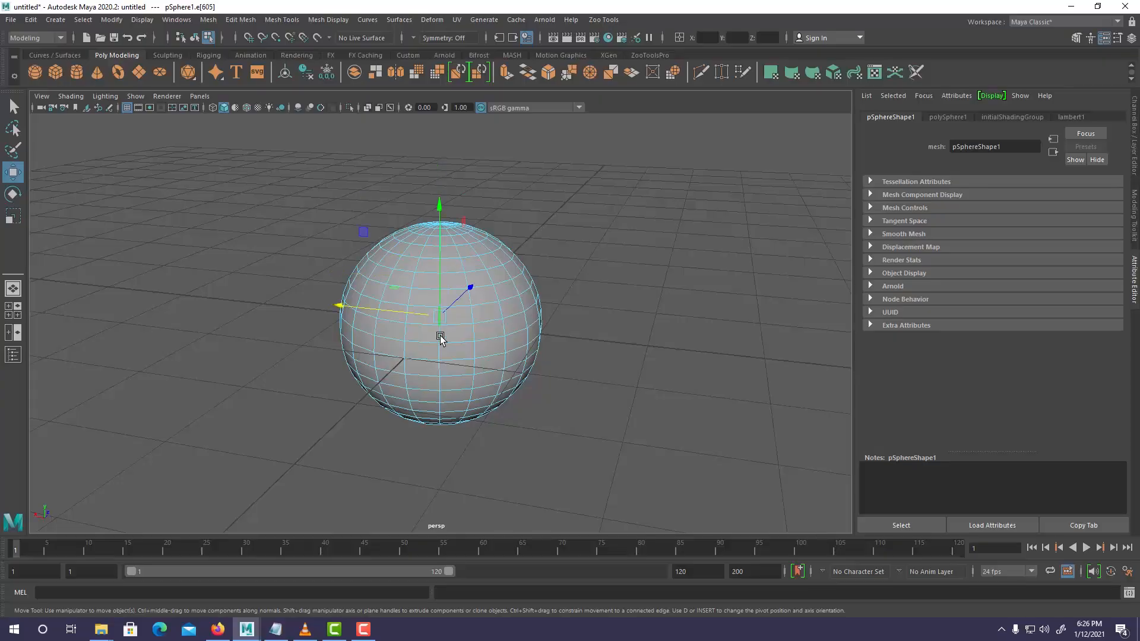
left_click(423, 339)
left_click(426, 361)
left_click(427, 378)
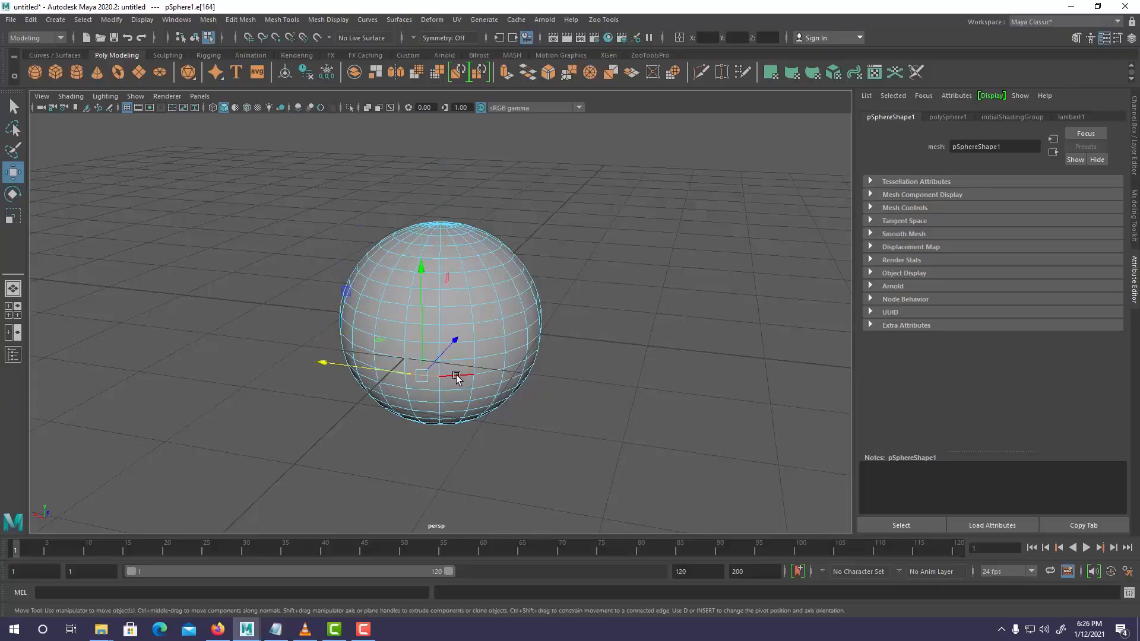
Select the whole horizontal edge loop just below the sphere's middle, and replace that selection with a vertical edge loop
double_click(457, 378)
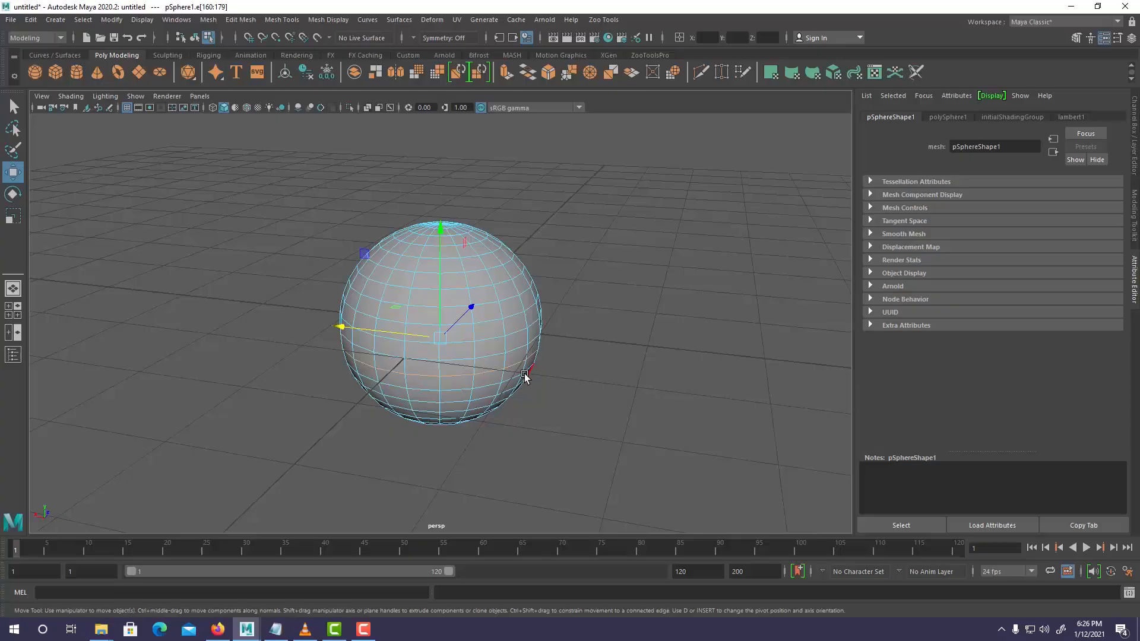
left_click_drag(527, 379, 408, 382, "alt")
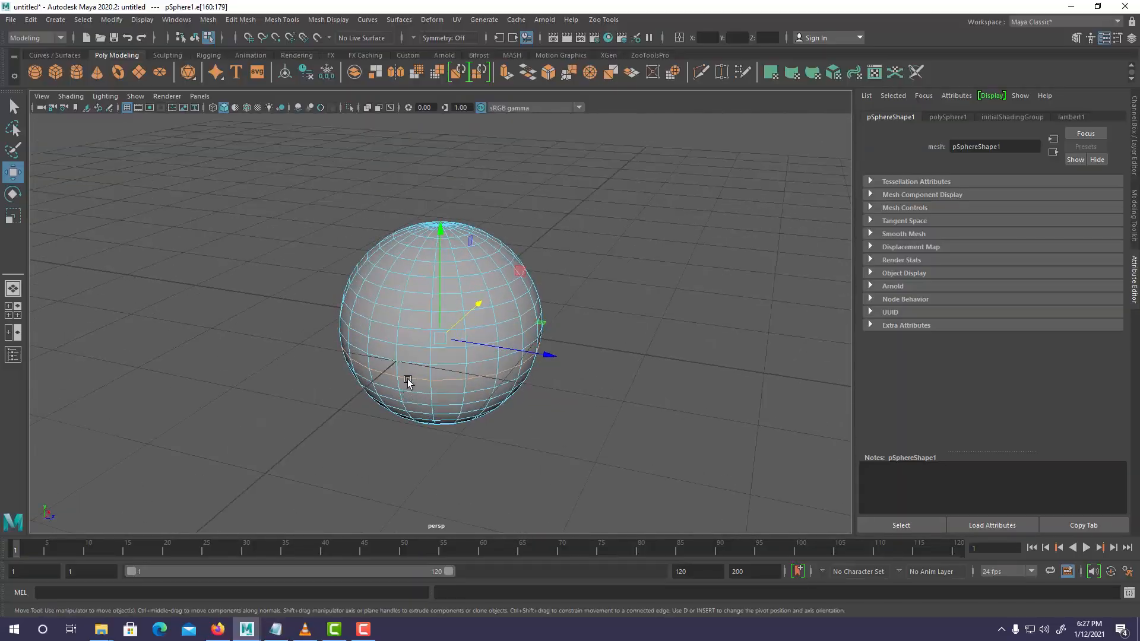
left_click(397, 337)
left_click_drag(463, 360, 457, 302, "alt")
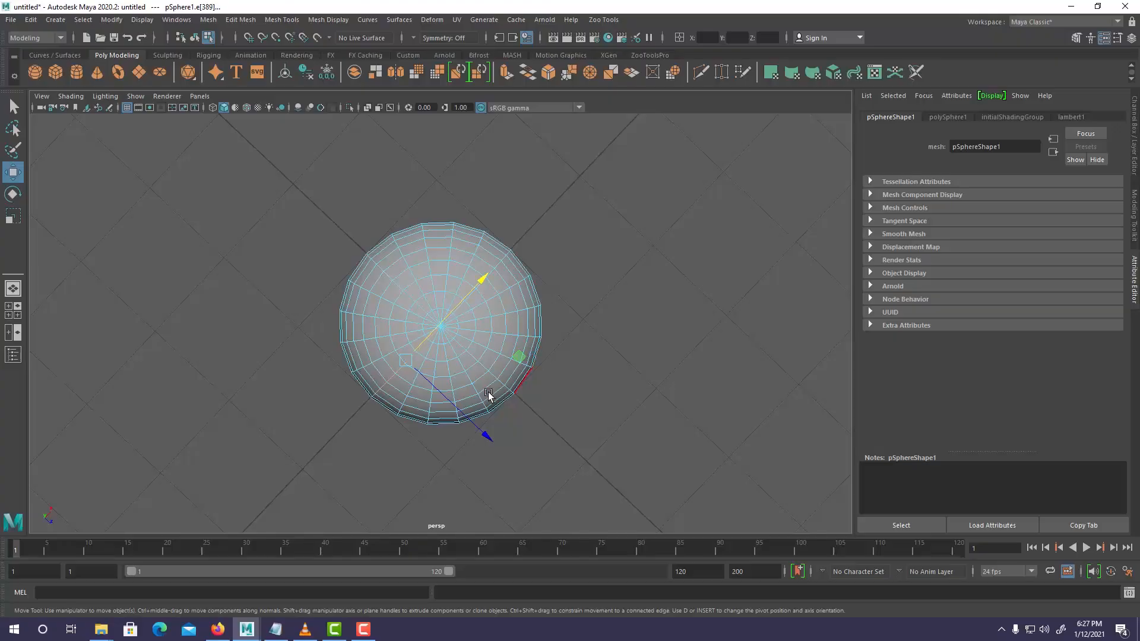
left_click_drag(410, 388, 509, 326, "alt")
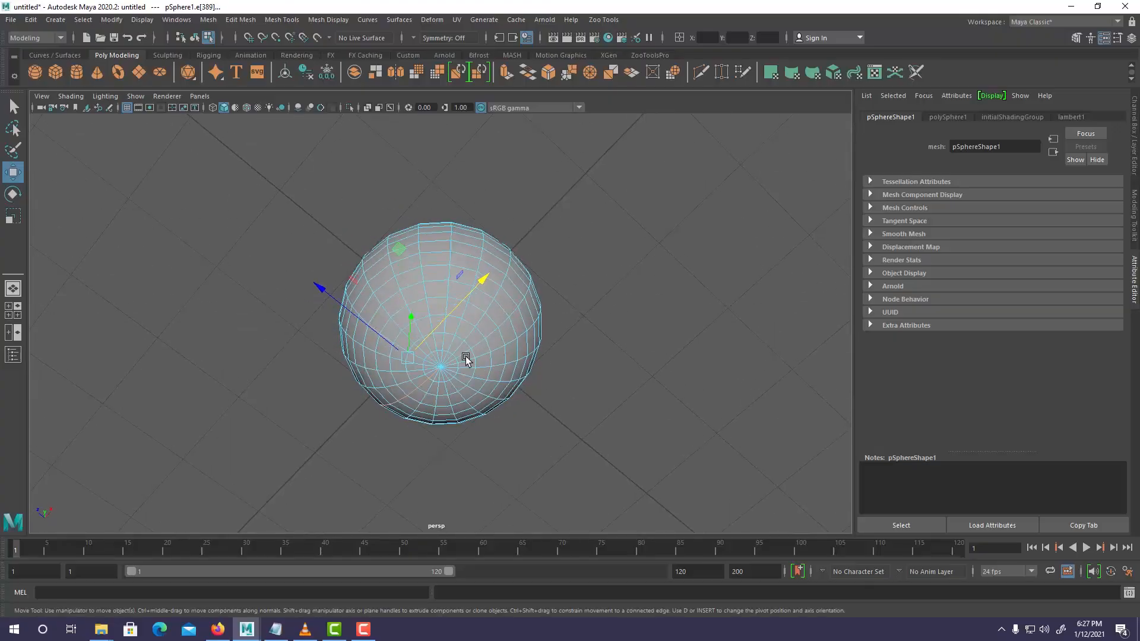
Select the full horizontal edge loop near the sphere's bottom pole
double_click(406, 287)
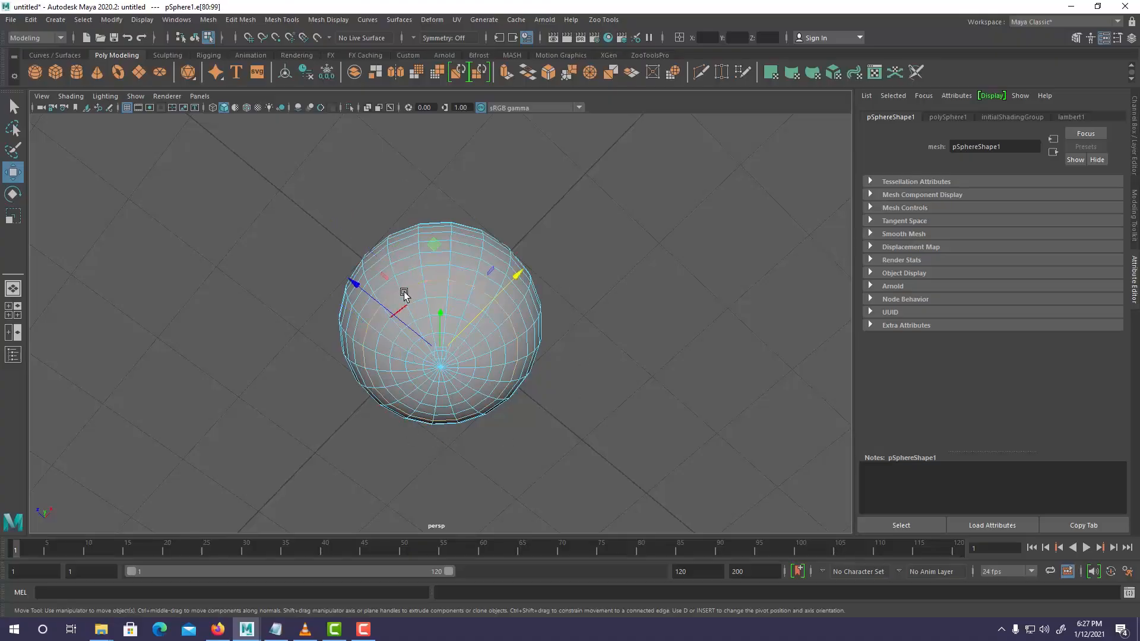
left_click_drag(402, 295, 415, 410, "alt")
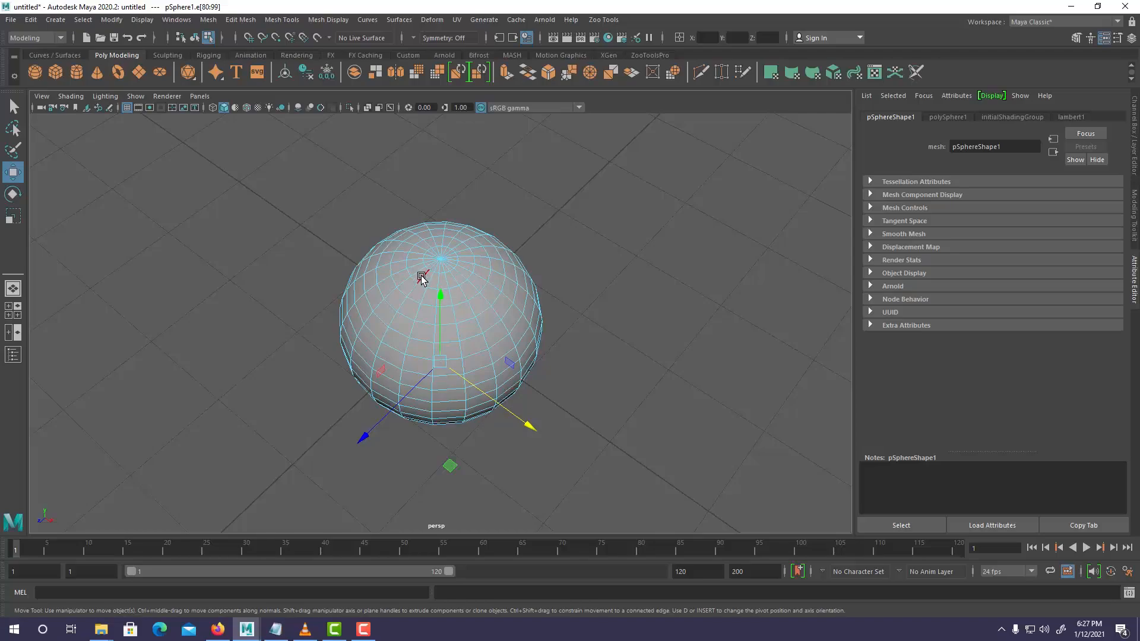
left_click_drag(308, 415, 400, 301, "alt")
right_click_drag(399, 300, 400, 337)
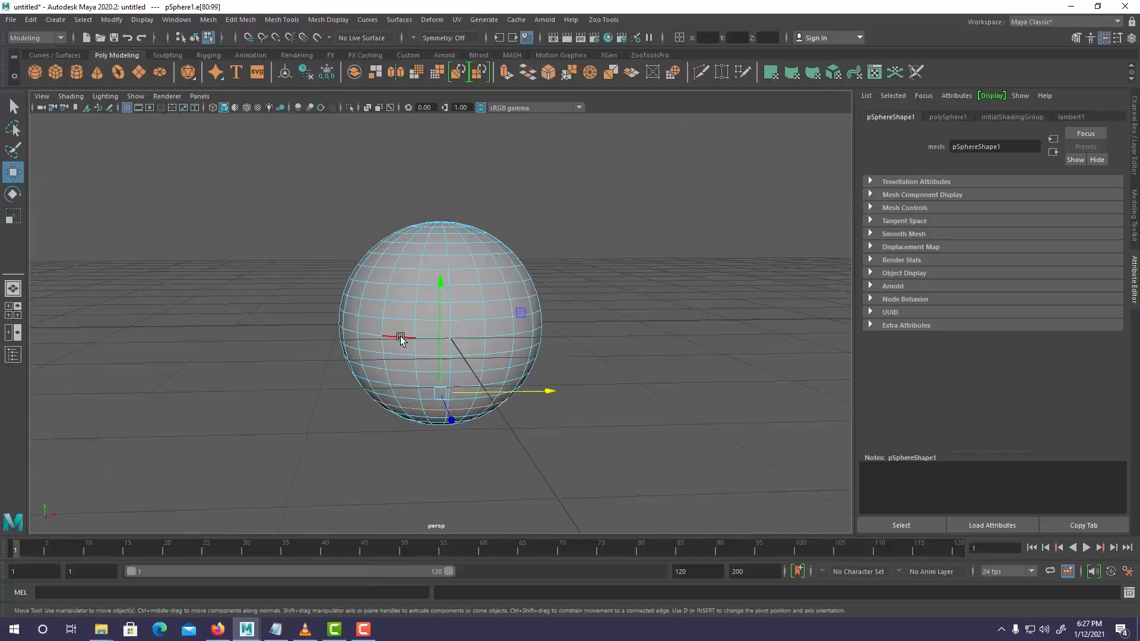
Try rotating the lower edge loop about X by about -74° and again by about 56° with the Rotate tool, and undo both rotations
left_click(12, 194)
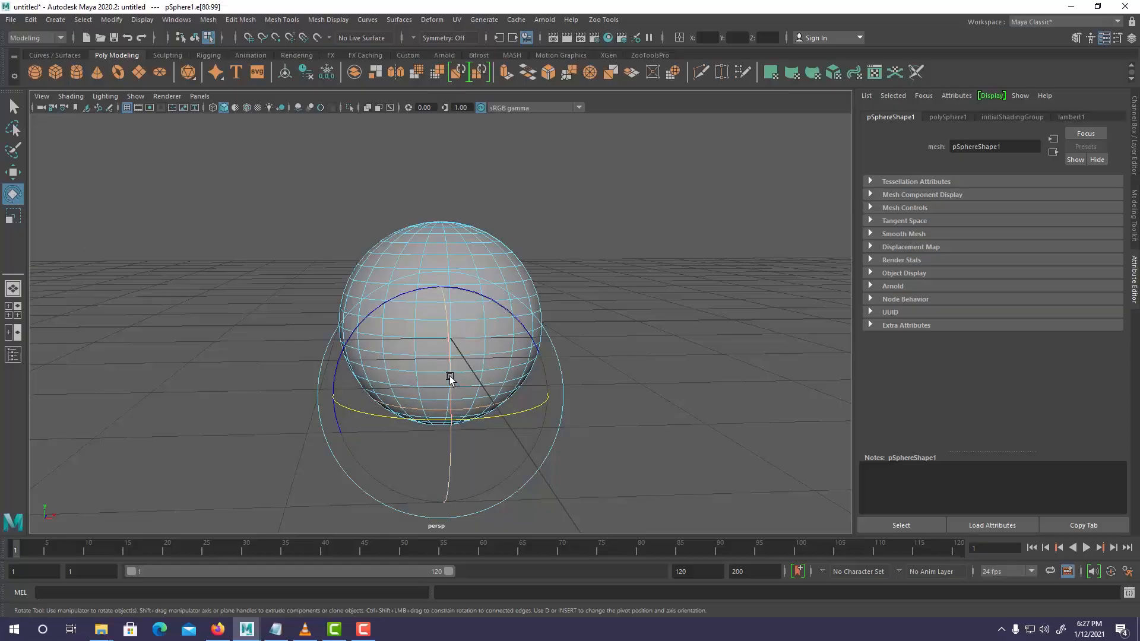
left_click_drag(450, 376, 372, 444)
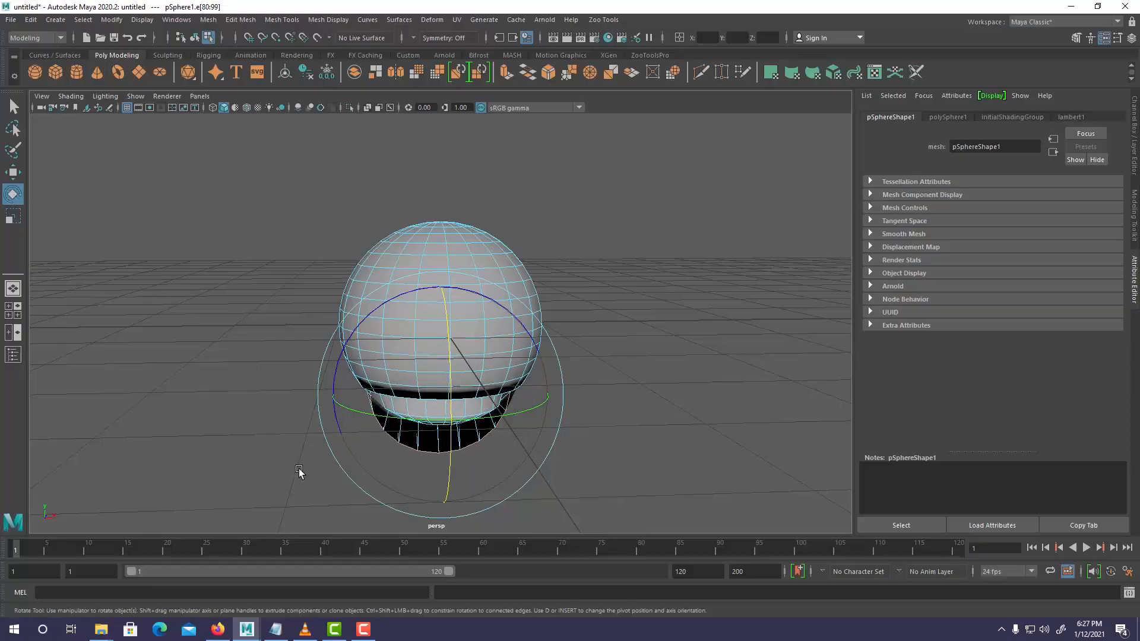
left_click_drag(236, 414, 356, 375, "alt")
left_click_drag(537, 341, 435, 486)
key("ctrl+z")
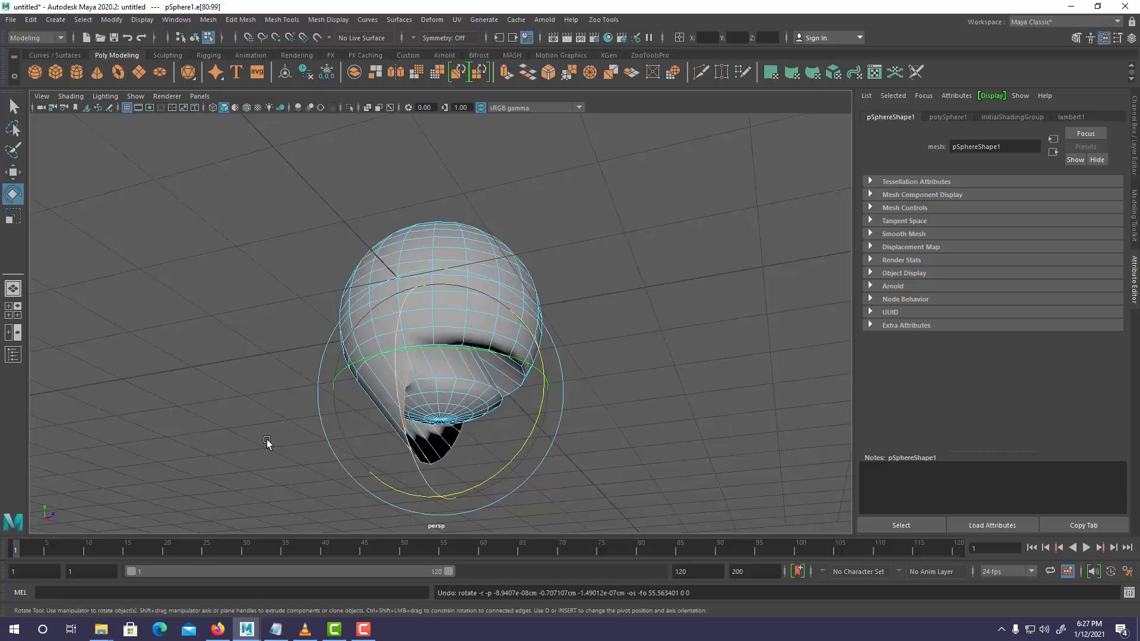
key("ctrl+z")
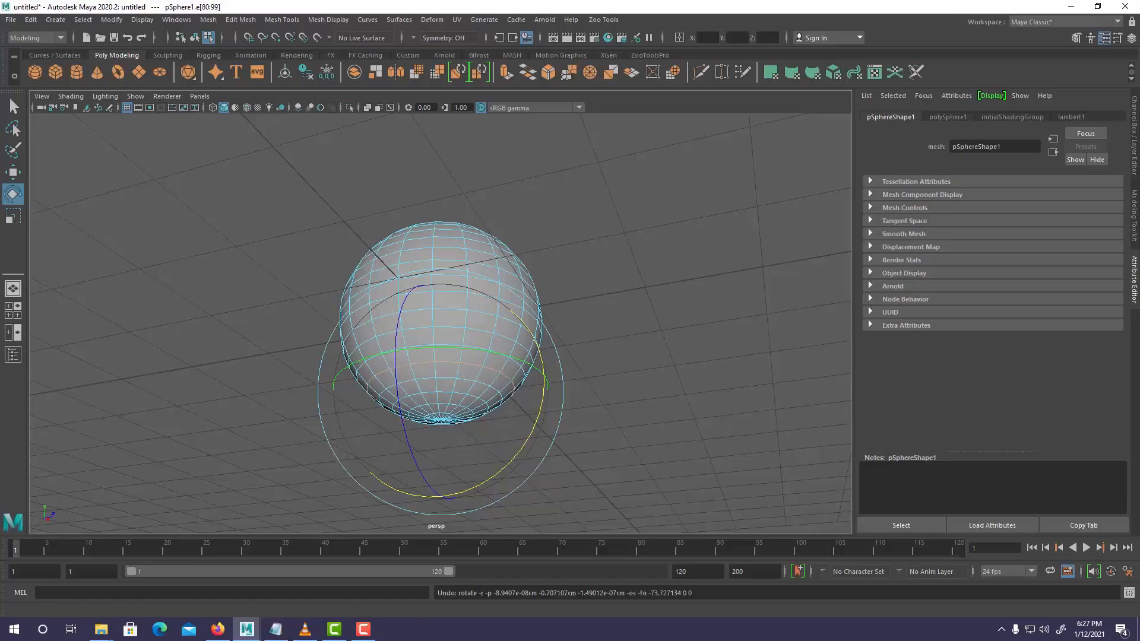
Try scaling the lower edge loop uniformly to about 0.88 with the Scale tool, and undo the scaling
left_click(14, 216)
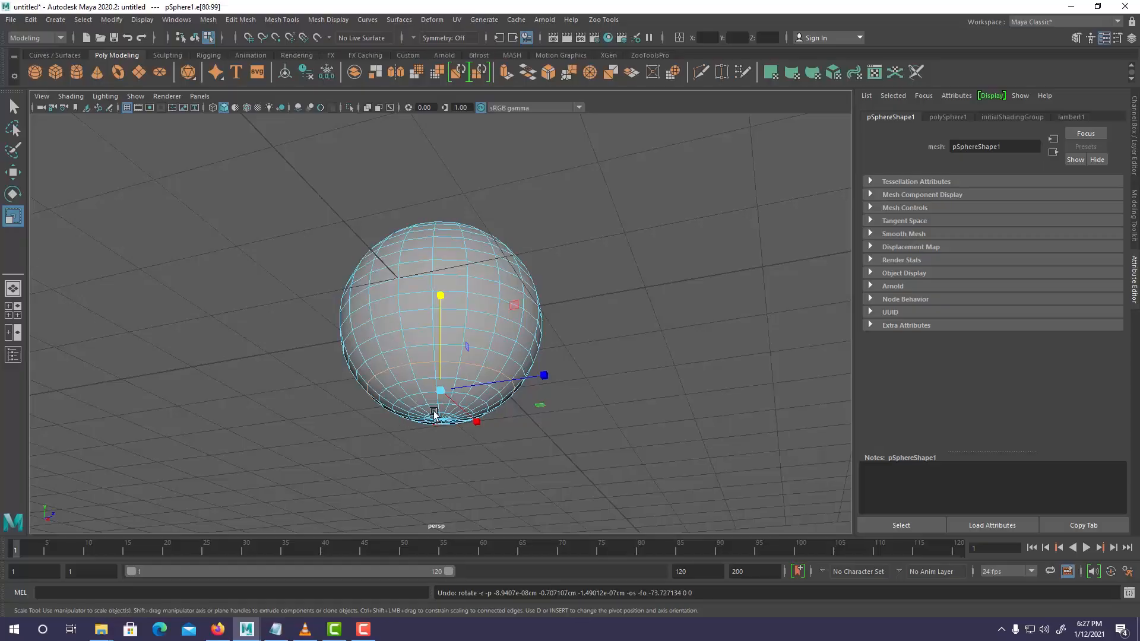
mouse_move(440, 392)
left_mouse_down()
mouse_move(526, 404)
mouse_move(397, 401)
mouse_move(449, 410)
mouse_move(426, 408)
left_mouse_up()
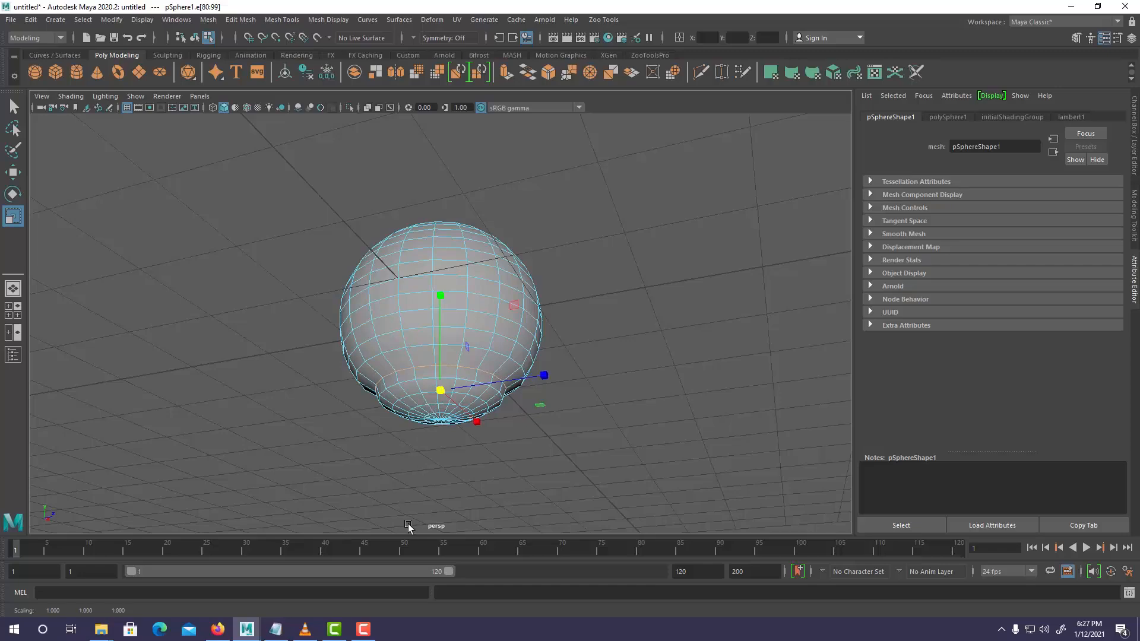
key("ctrl+z")
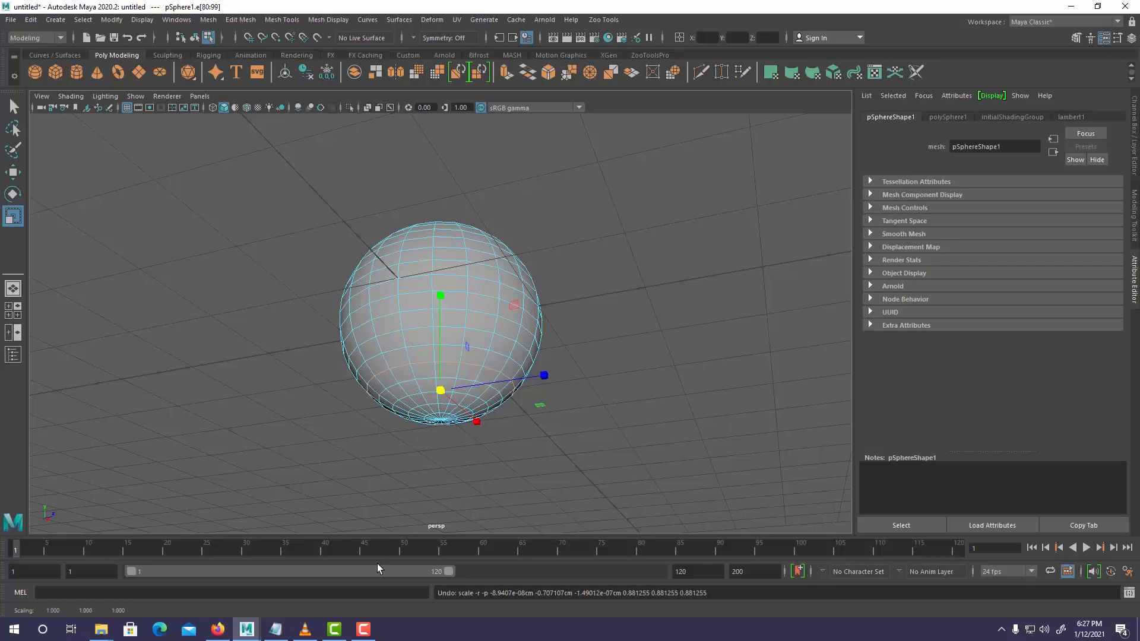
Open the component selection mode choices for the sphere
left_click_drag(297, 489, 347, 403, "alt")
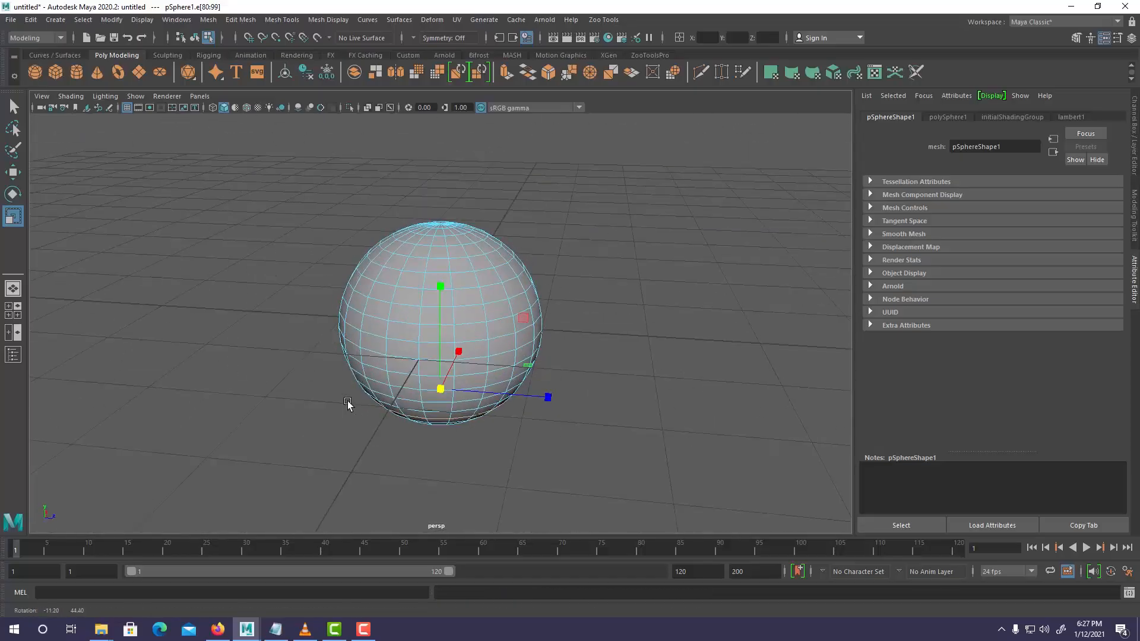
right_click(422, 257)
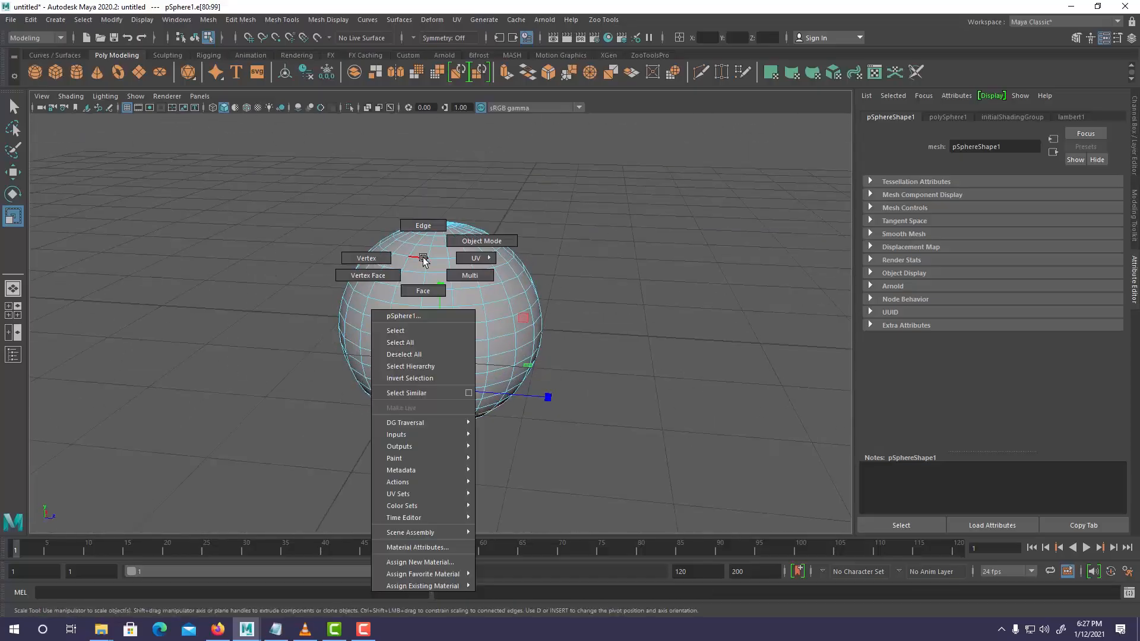